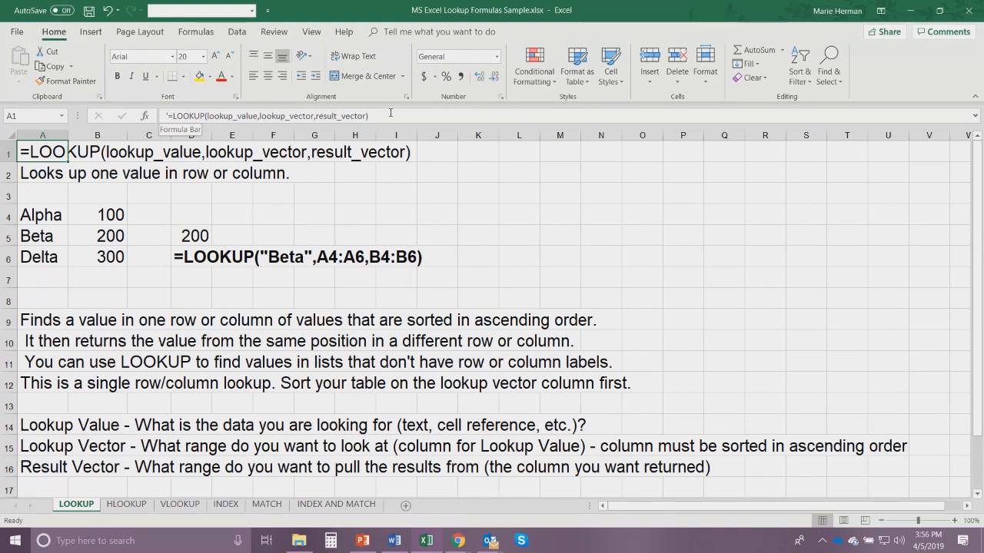
- Examine the Lookup Value and Lookup Vector notes, plus the "Beta" example formula in D5 and D6 on the LOOKUP sheet
{"action": "left_click", "coordinate": [33, 427]}
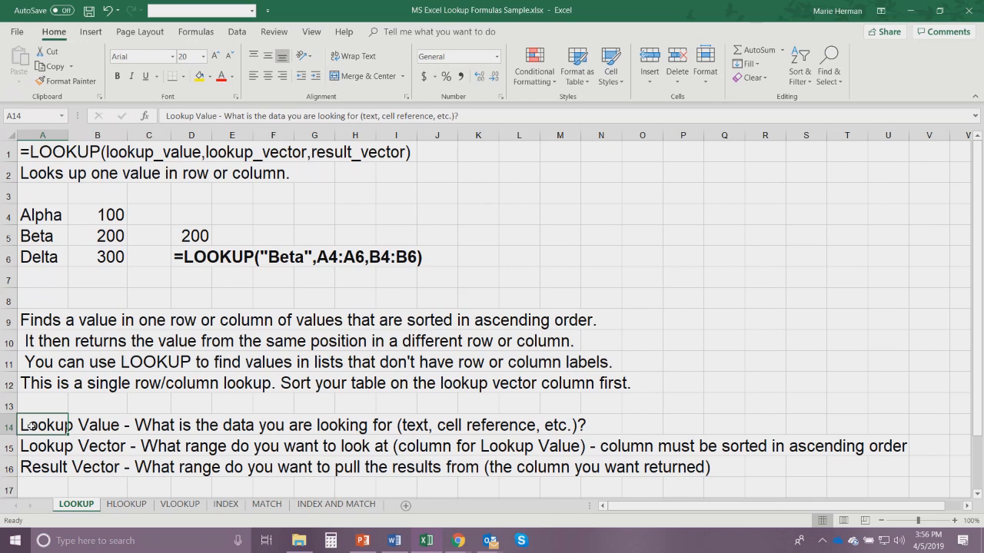
{"action": "left_click", "coordinate": [32, 443]}
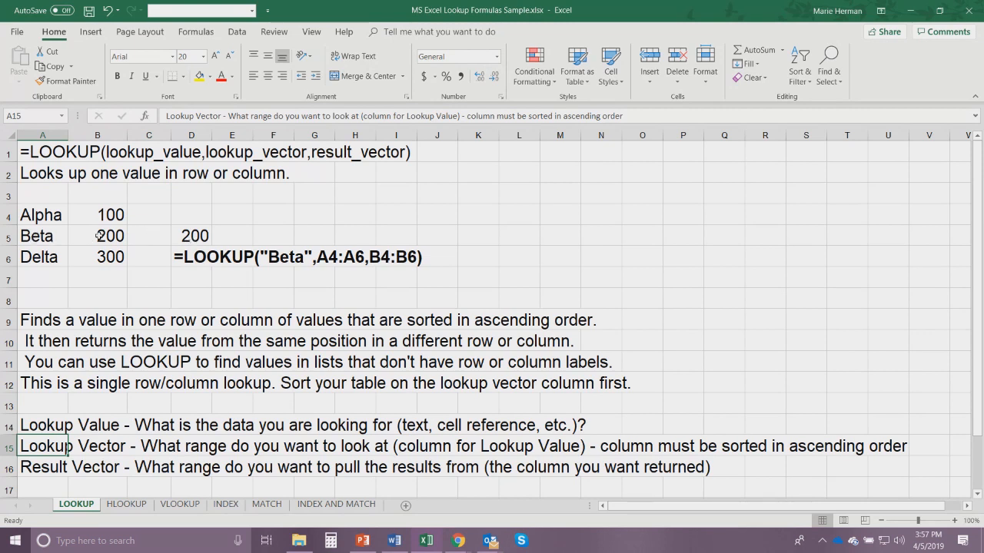
{"action": "left_click", "coordinate": [196, 236]}
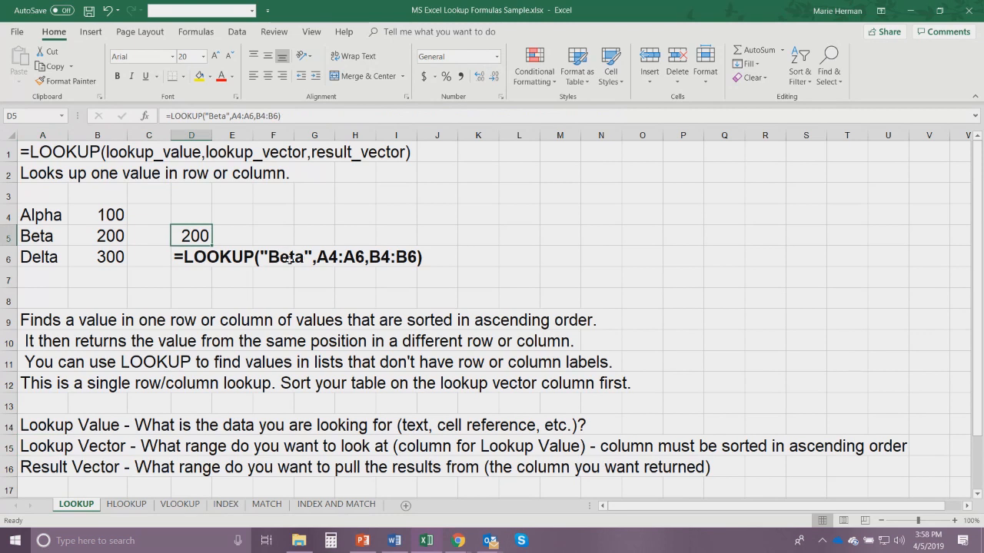
{"action": "left_click", "coordinate": [210, 264]}
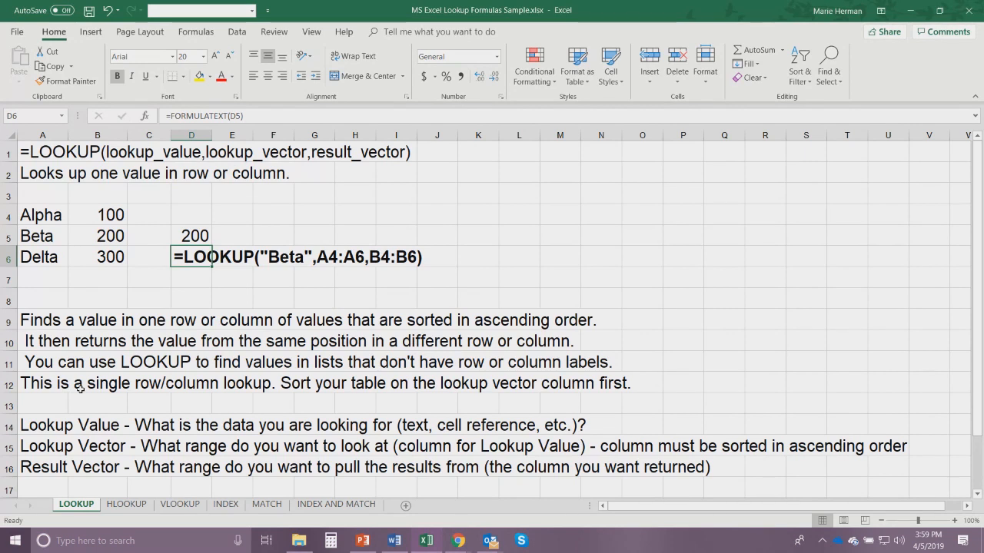
- Open the HLOOKUP sheet and examine the "Axles" example formula in E5 and its formula text in E6
{"action": "left_click", "coordinate": [126, 505]}
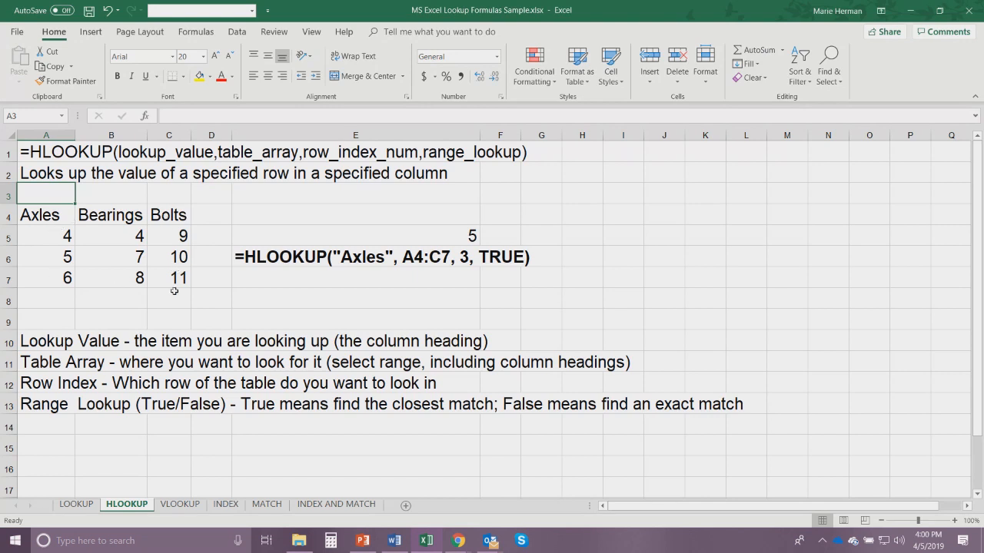
{"action": "left_click", "coordinate": [455, 231]}
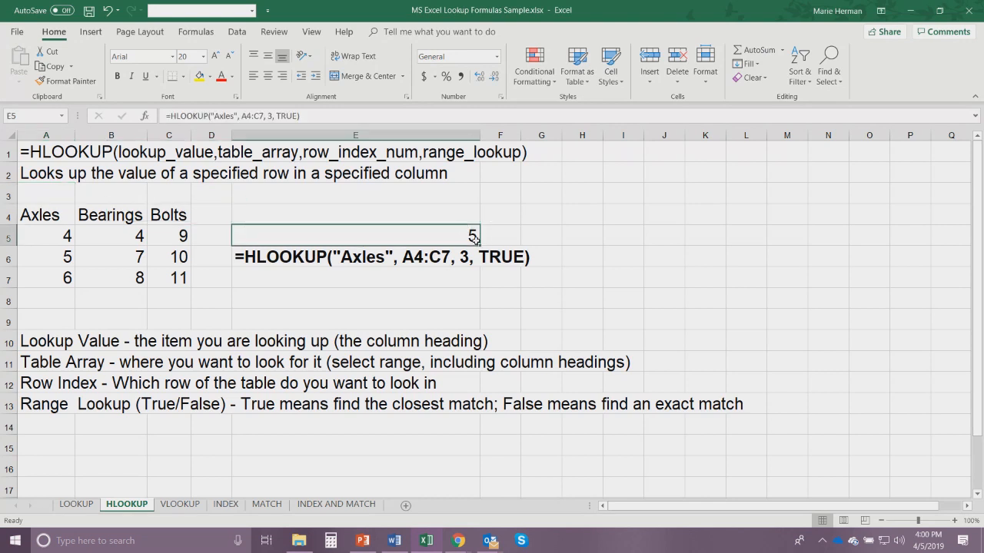
{"action": "left_click", "coordinate": [274, 259]}
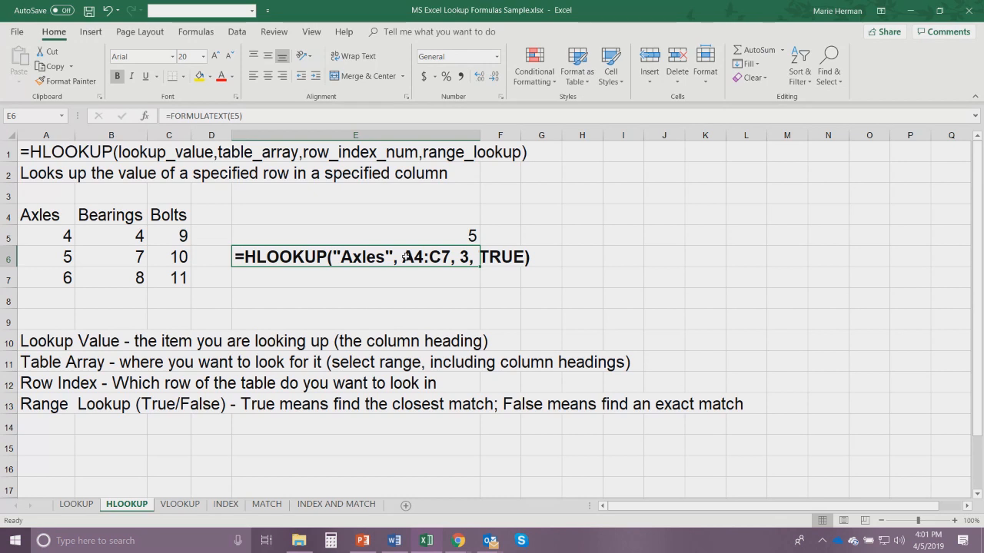
{"action": "key", "text": "Down"}
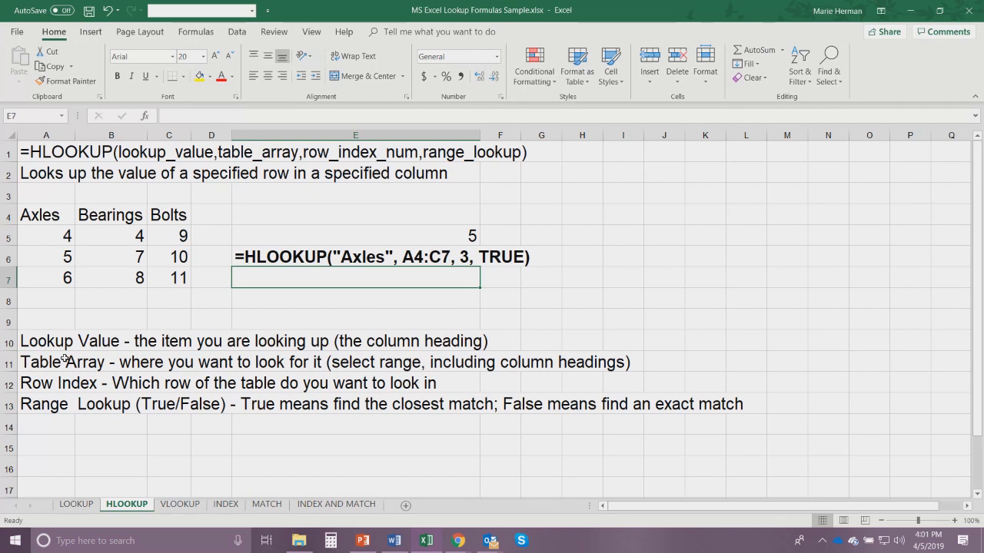
- Open the VLOOKUP sheet and examine the Employee ID heading, the Lookup Value note and the employee table below the notes
{"action": "left_click", "coordinate": [180, 504]}
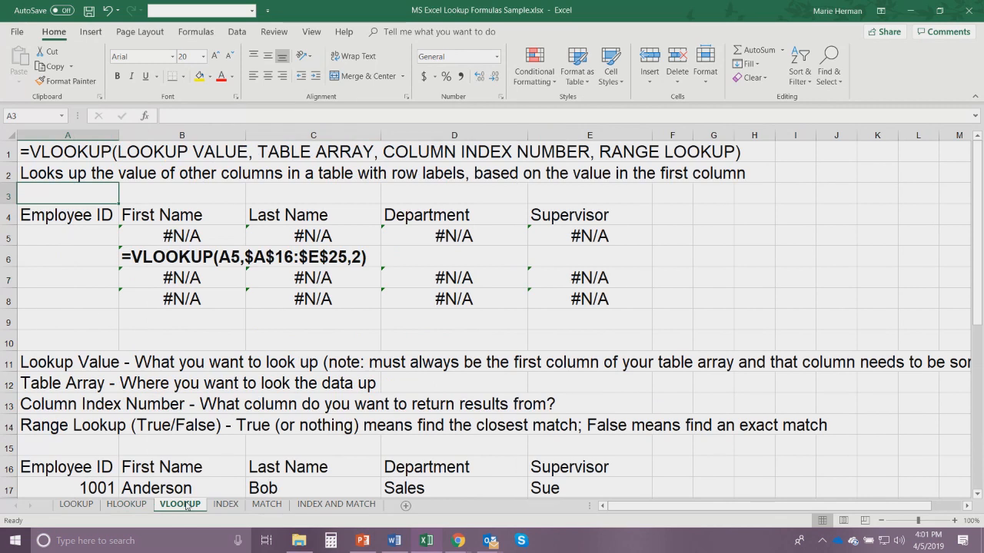
{"action": "left_click", "coordinate": [77, 207]}
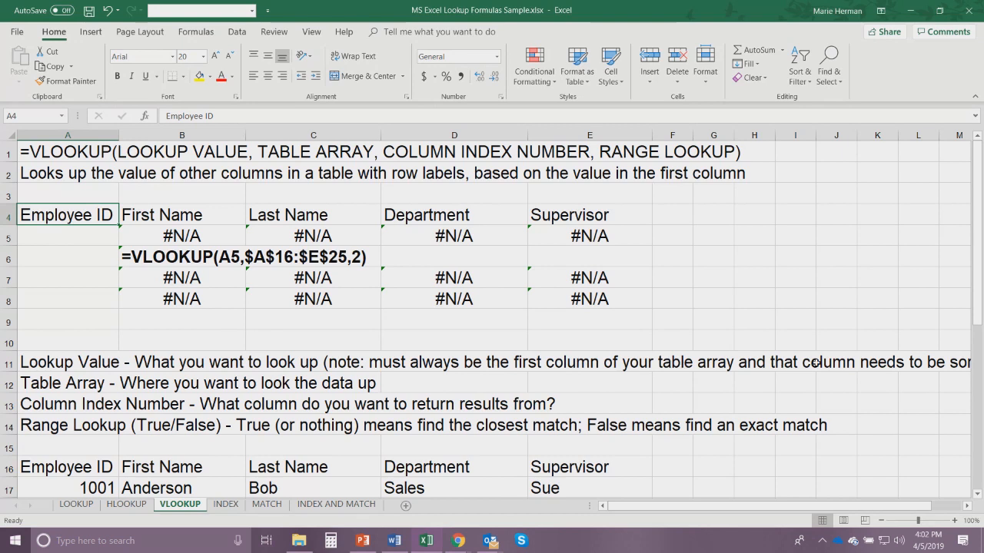
{"action": "left_click_drag", "start_coordinate": [807, 509], "coordinate": [893, 497]}
{"action": "left_click", "coordinate": [601, 506]}
{"action": "left_click_drag", "start_coordinate": [981, 163], "coordinate": [981, 298]}
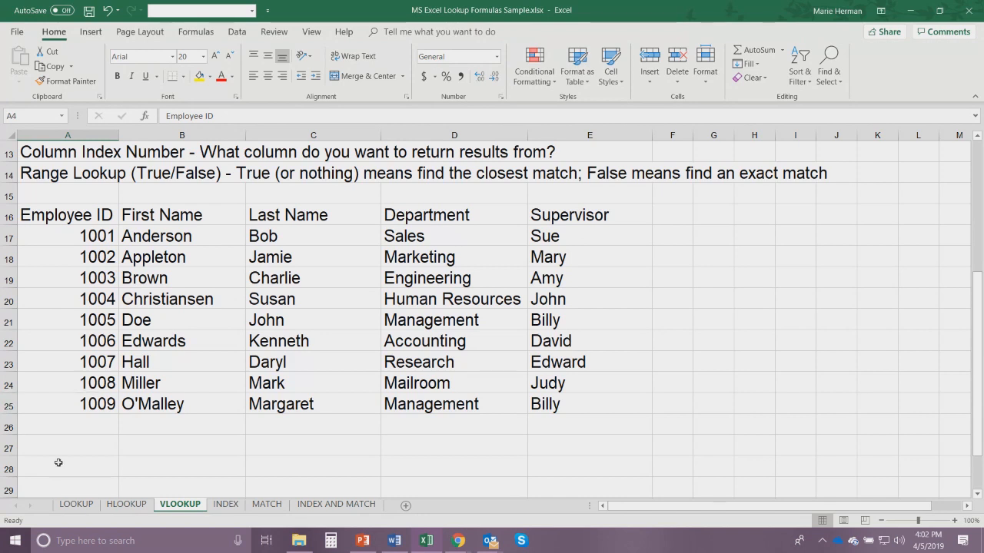
- Compare the column-heading layout on the HLOOKUP sheet with the row-labelled employee table on the VLOOKUP sheet
{"action": "left_click", "coordinate": [126, 505]}
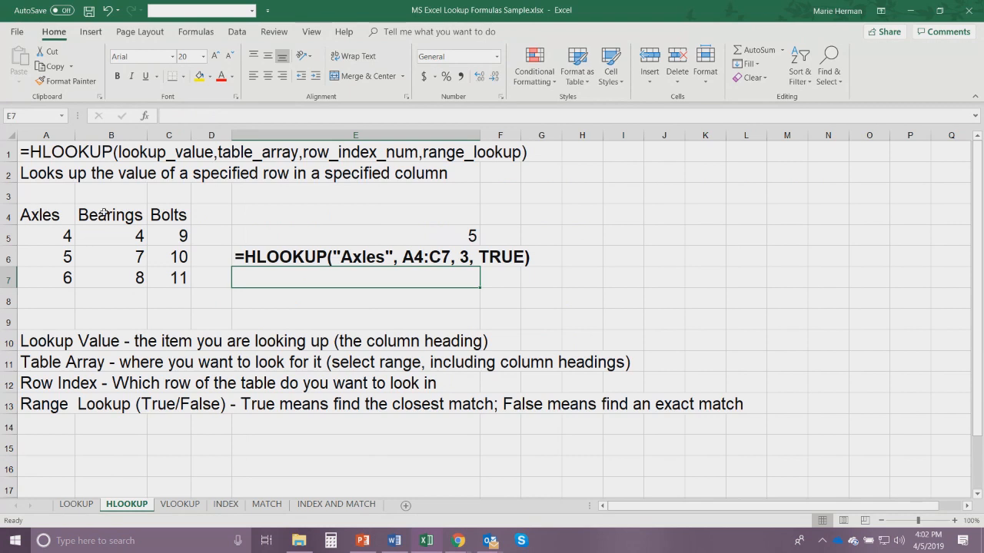
{"action": "left_click", "coordinate": [180, 504]}
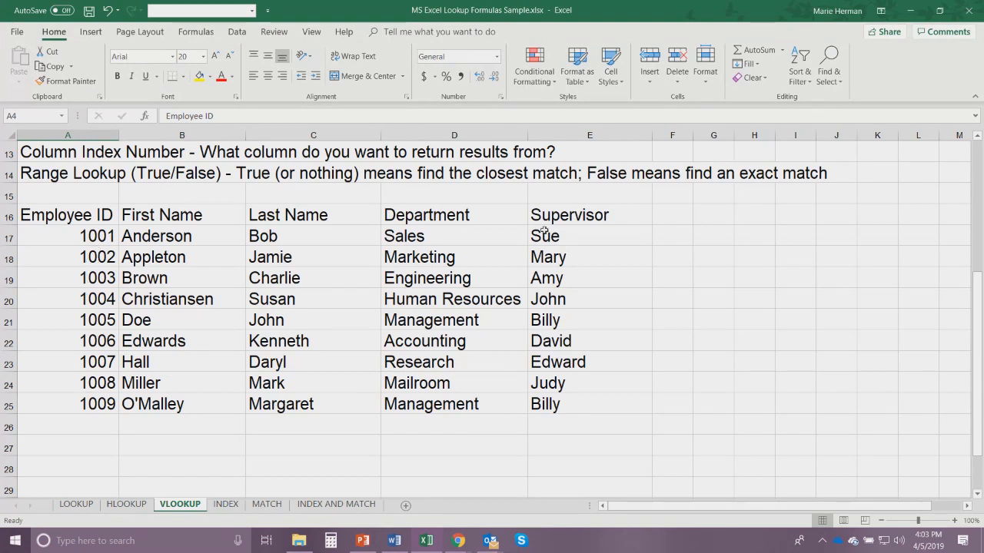
{"action": "left_click_drag", "start_coordinate": [978, 318], "coordinate": [953, 183]}
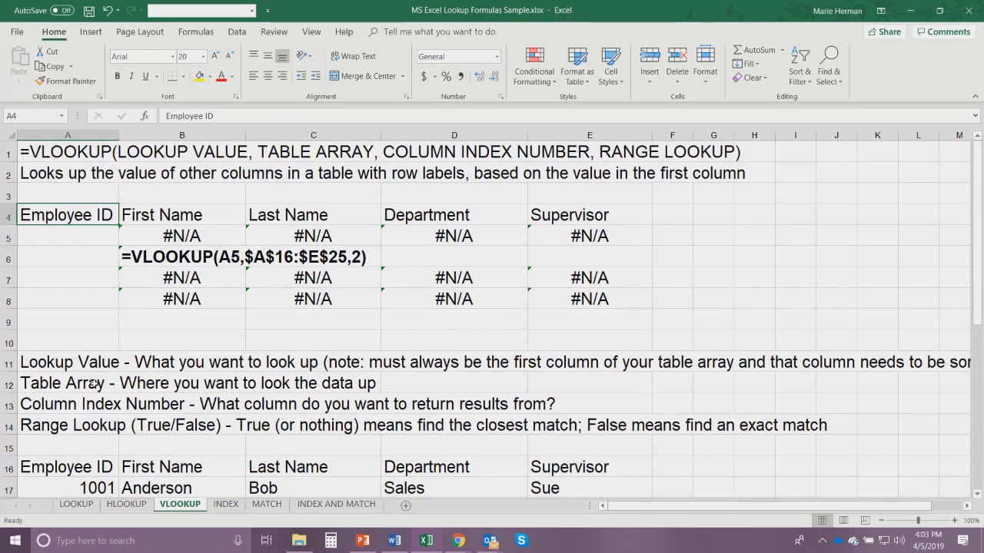
- Examine the Table Array and Column Index Number notes against the employee table on the VLOOKUP sheet
{"action": "left_click", "coordinate": [92, 383]}
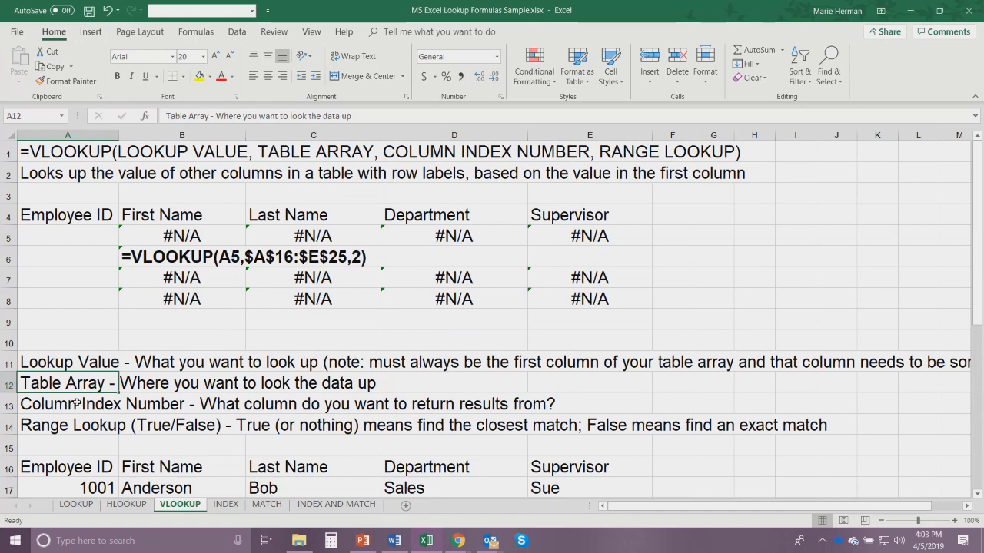
{"action": "left_click", "coordinate": [77, 402]}
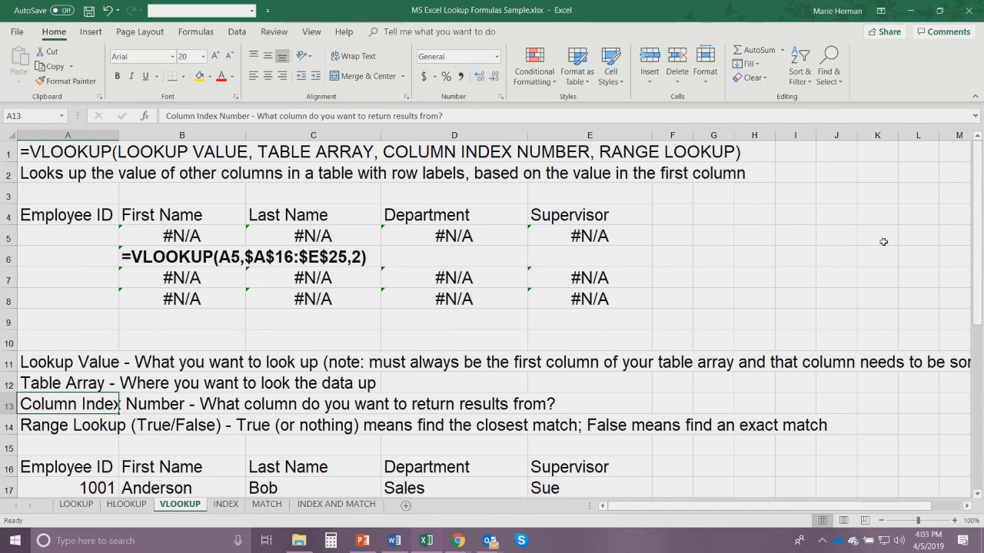
{"action": "left_click_drag", "start_coordinate": [981, 212], "coordinate": [981, 337]}
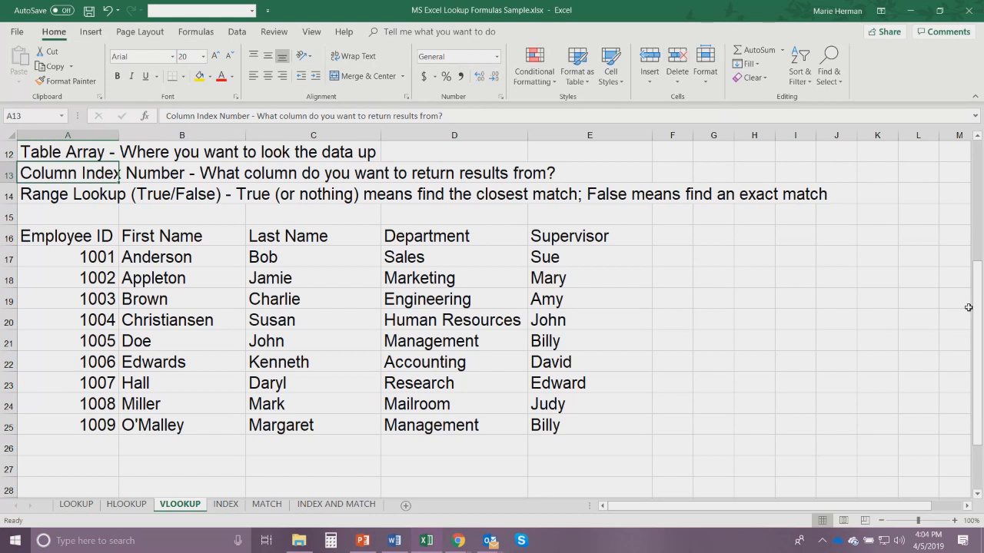
{"action": "left_click_drag", "start_coordinate": [981, 313], "coordinate": [980, 191]}
- Examine the First Name VLOOKUP formula in B5 and trace its lookup cell A5 and table range $A$16:$E$25
{"action": "left_click", "coordinate": [89, 209]}
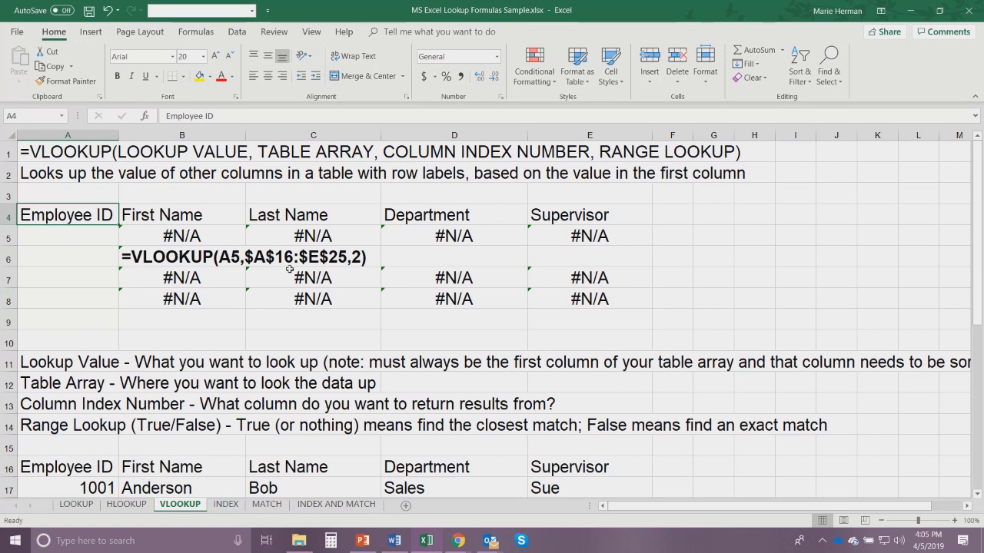
{"action": "left_click", "coordinate": [66, 235]}
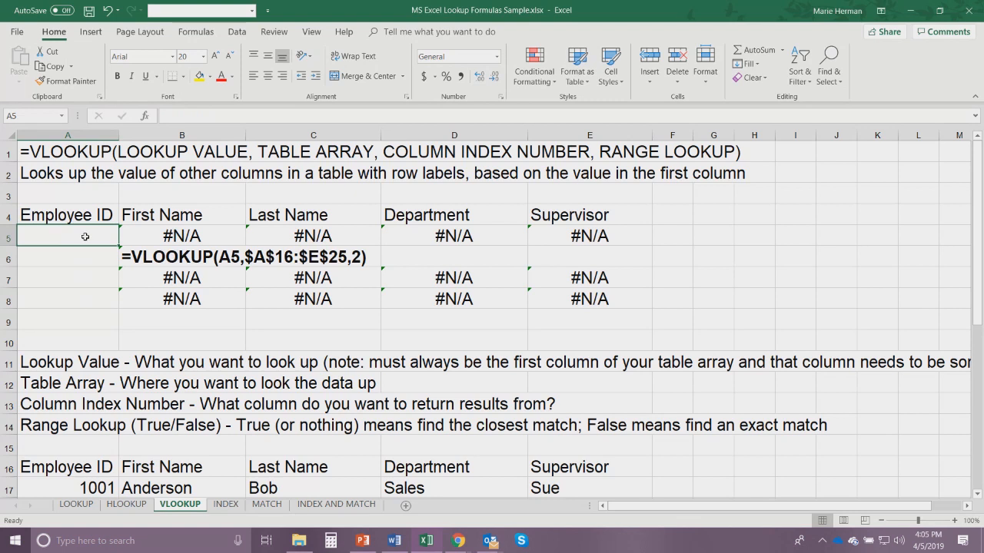
{"action": "left_click", "coordinate": [171, 233]}
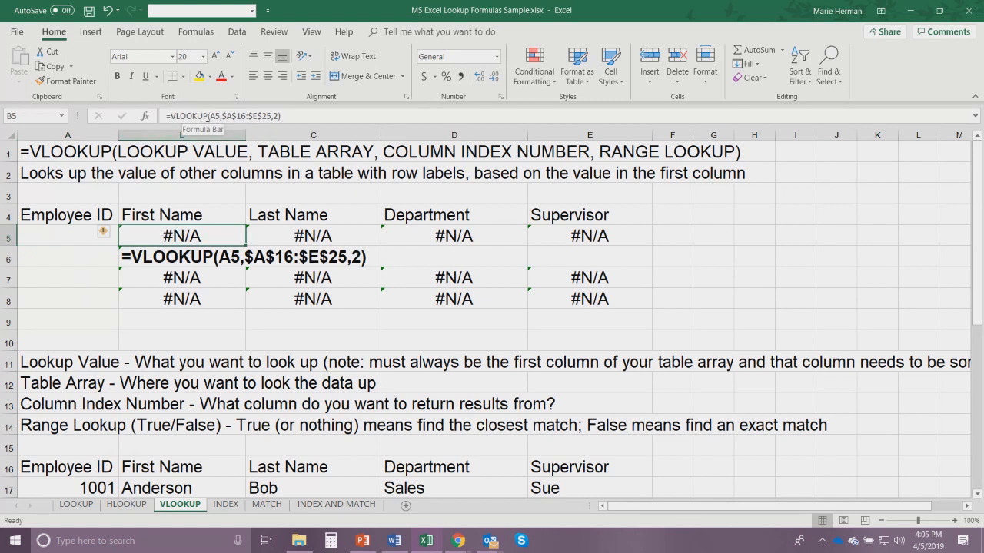
{"action": "left_click", "coordinate": [142, 261]}
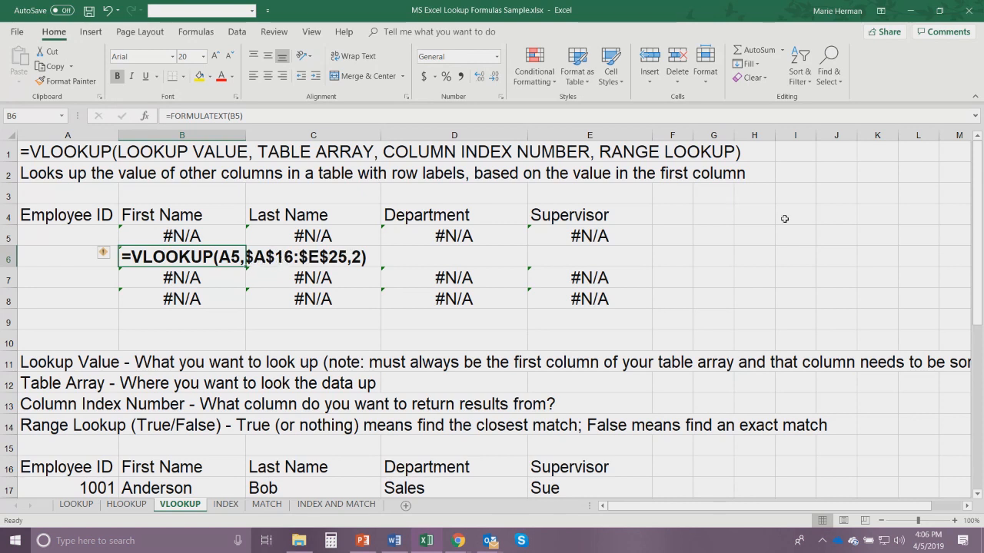
{"action": "left_click_drag", "start_coordinate": [979, 156], "coordinate": [979, 276]}
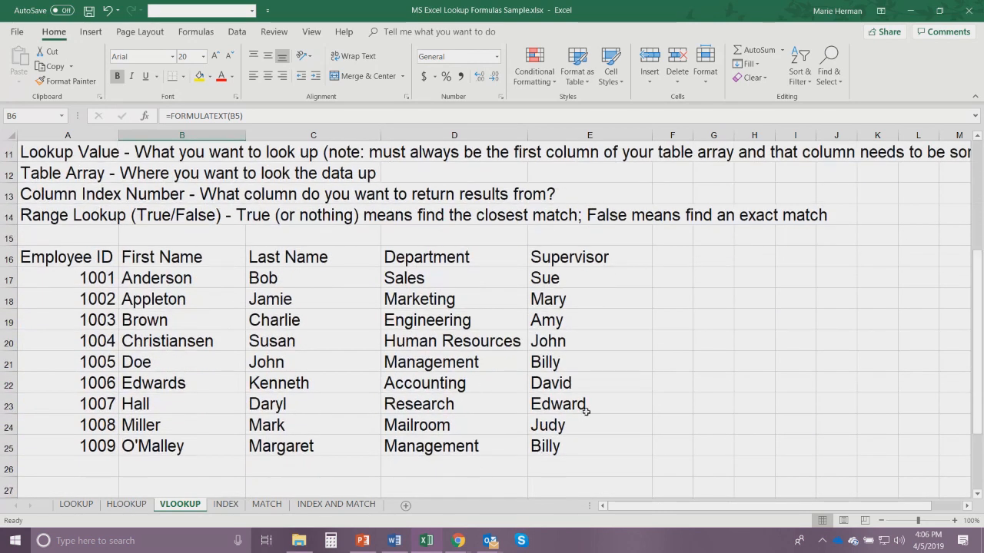
{"action": "scroll", "coordinate": [424, 270], "scroll_direction": "up", "scroll_amount": 4}
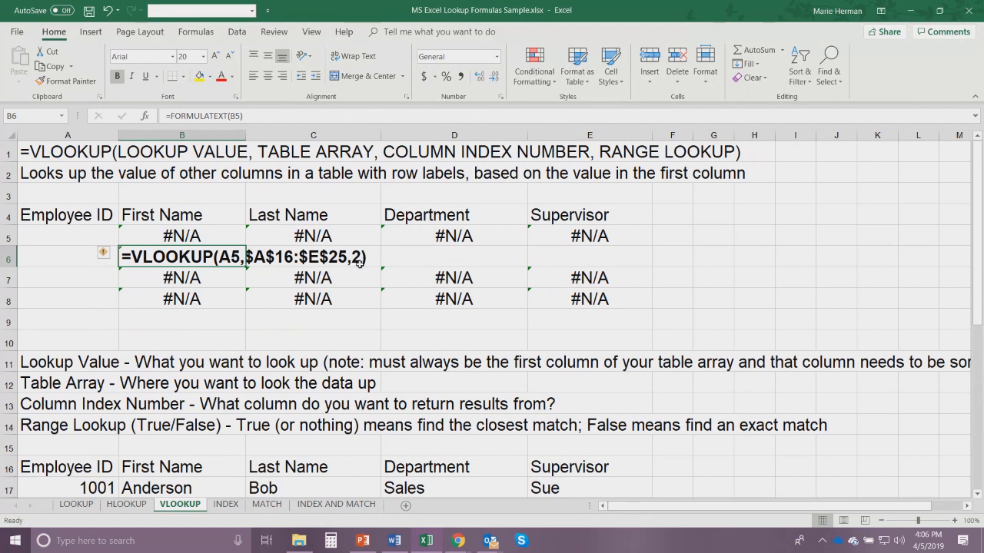
- Inspect the First Name and Last Name VLOOKUP formulas in B5 and C5, leaving both formulas unmodified
{"action": "key", "text": "Down"}
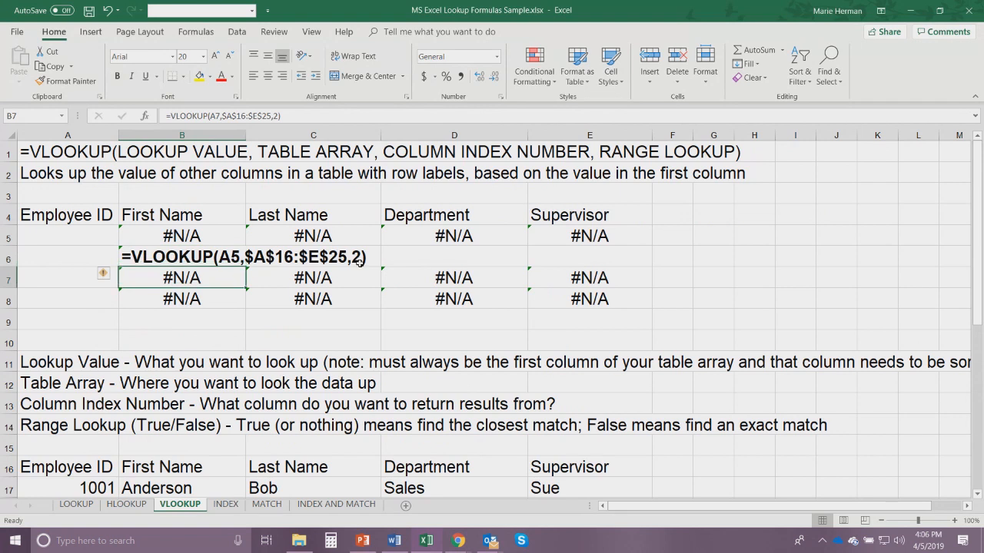
{"action": "key", "text": "Up"}
{"action": "key", "text": "Up"}
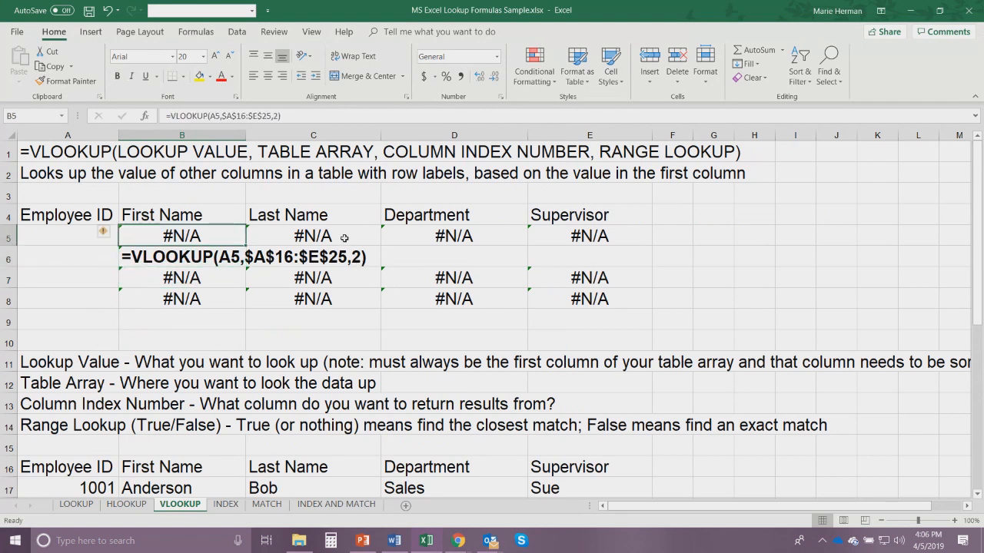
{"action": "left_click", "coordinate": [343, 238]}
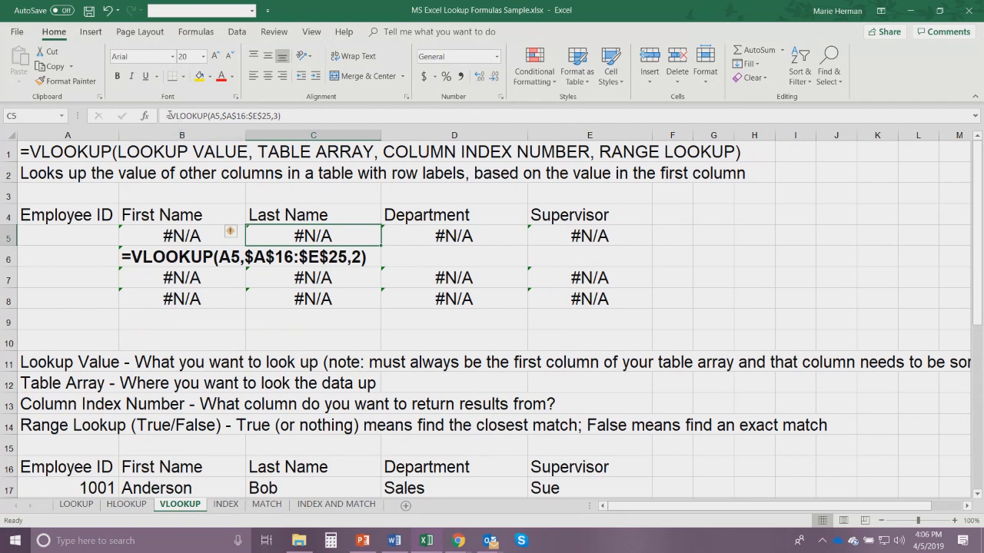
{"action": "left_click_drag", "start_coordinate": [167, 116], "coordinate": [282, 116]}
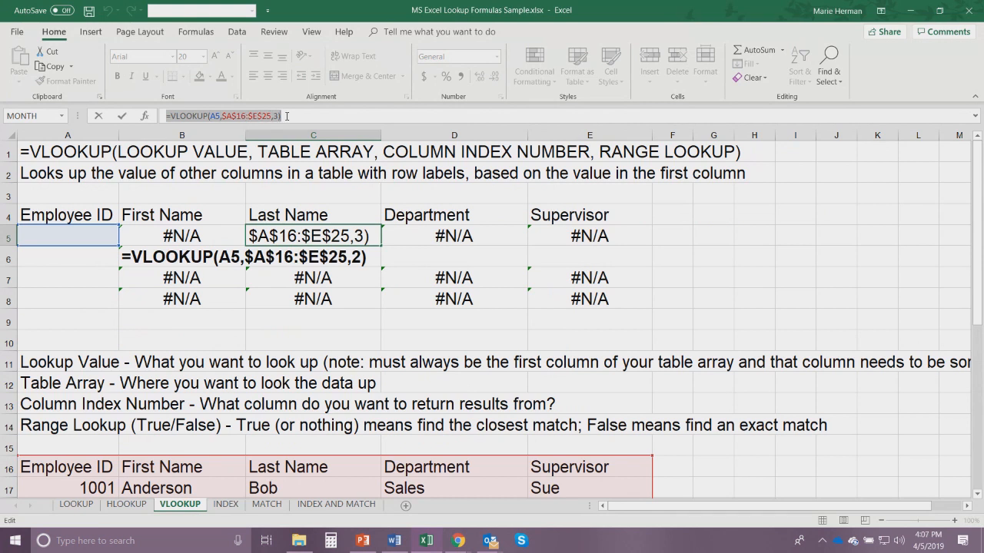
{"action": "type", "text": "="}
{"action": "left_click", "coordinate": [422, 240]}
{"action": "key", "text": "Escape"}
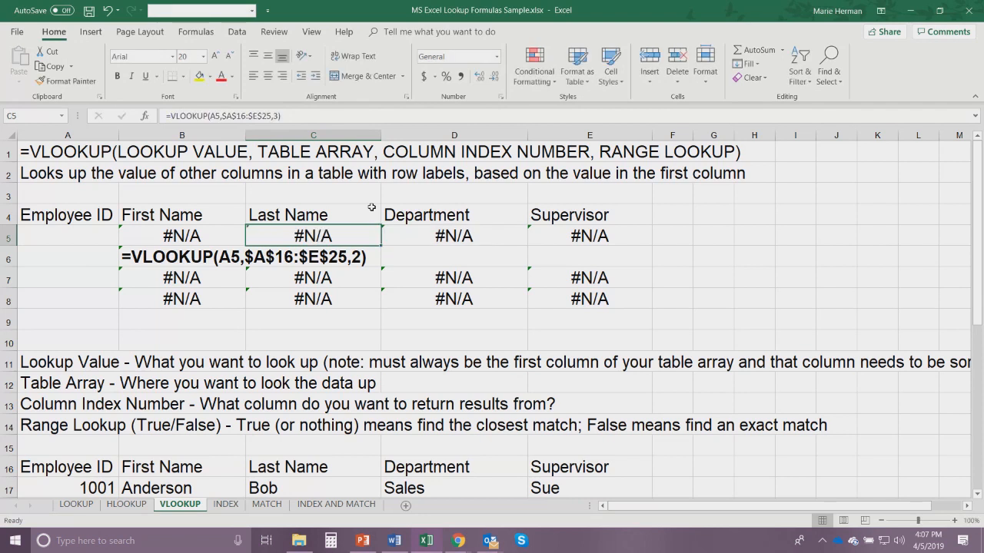
- Check the column index number in the Department and Supervisor VLOOKUP formulas in D5 and E5
{"action": "left_click", "coordinate": [392, 234]}
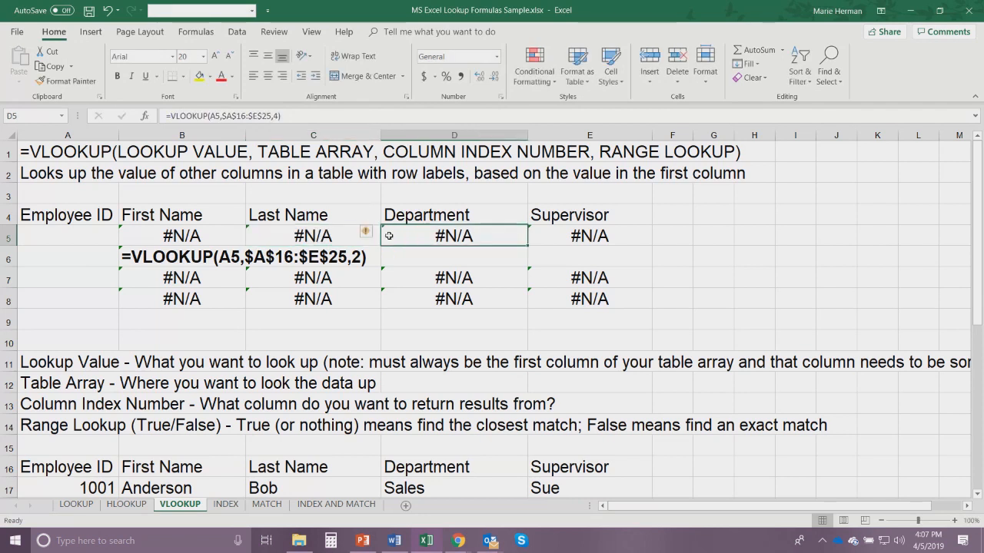
{"action": "left_click", "coordinate": [276, 116]}
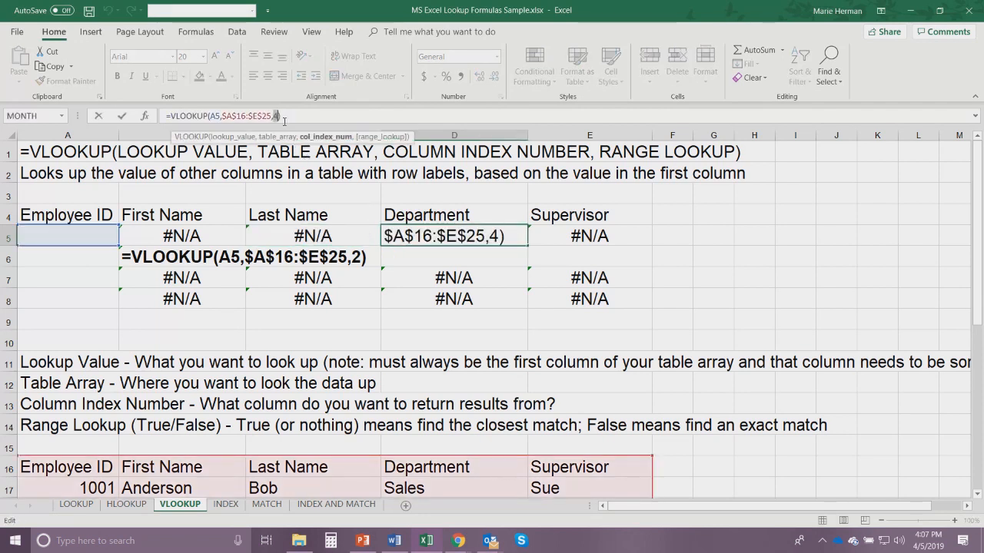
{"action": "key", "text": "Return"}
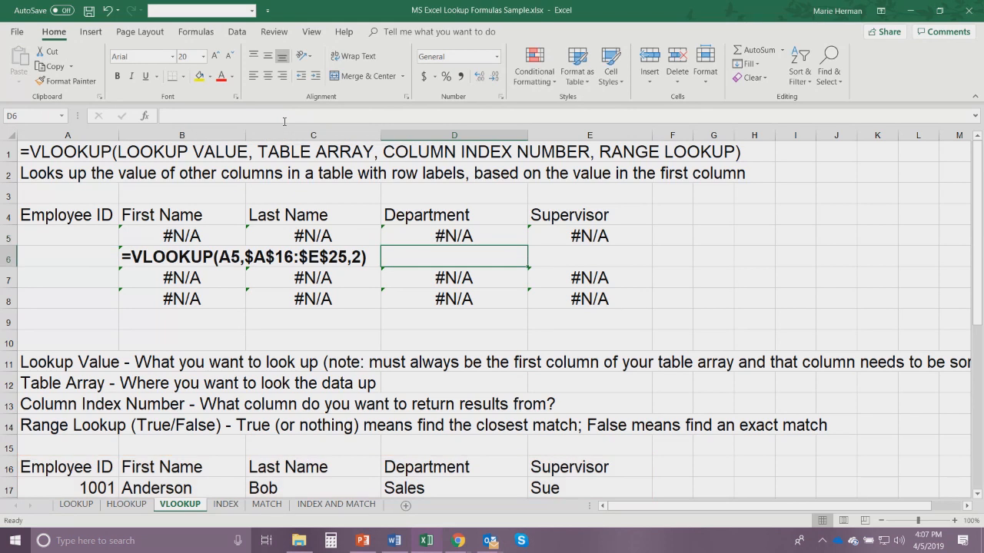
{"action": "left_click", "coordinate": [551, 228]}
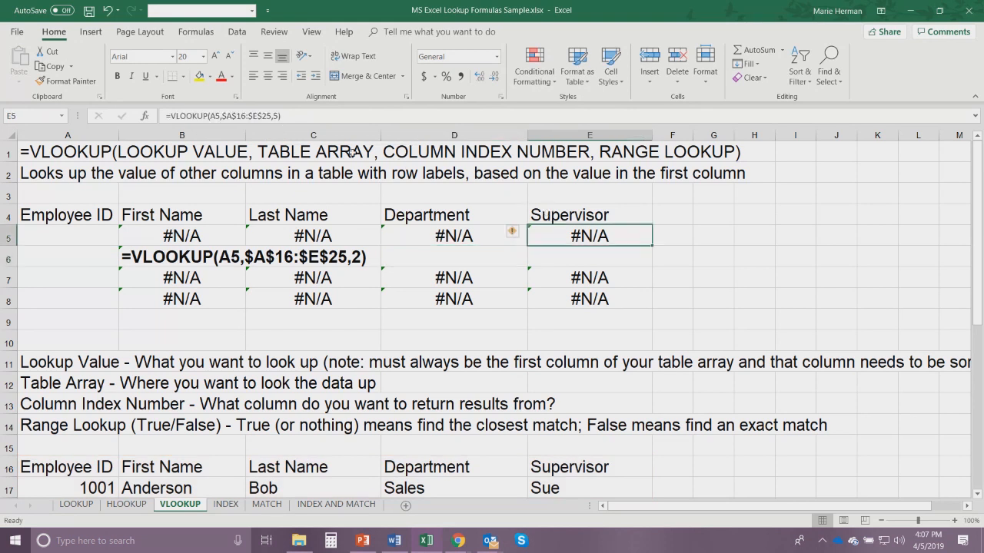
{"action": "double_click", "coordinate": [274, 116]}
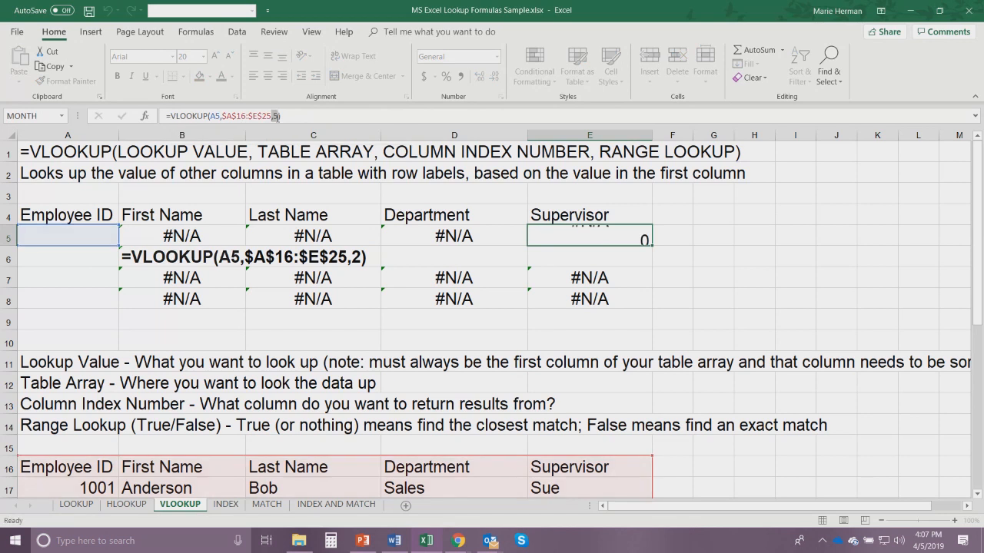
{"action": "key", "text": "Return"}
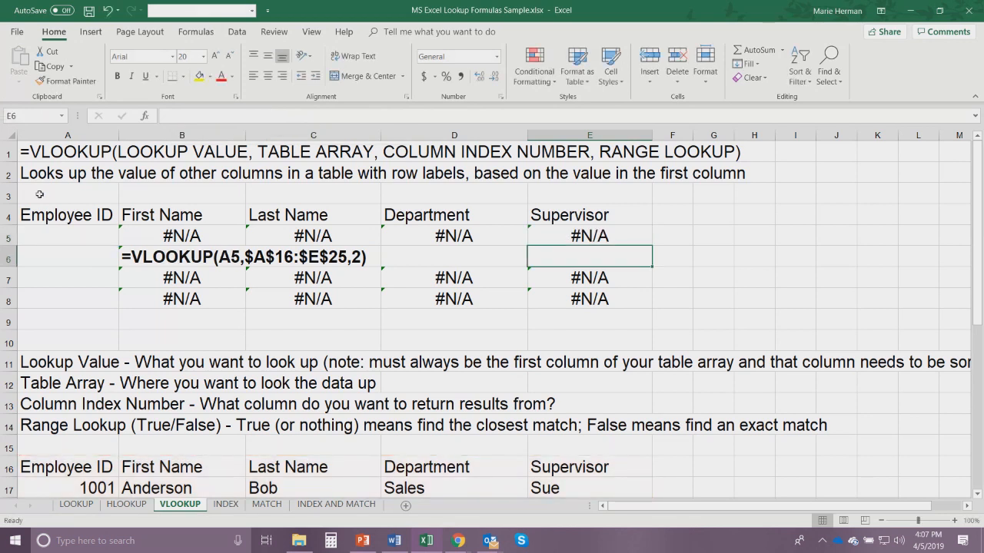
- Enter the IDs of the table's first, fifth and third employees in A5, A7 and A8, and check the results against the employee table
{"action": "left_click", "coordinate": [54, 233]}
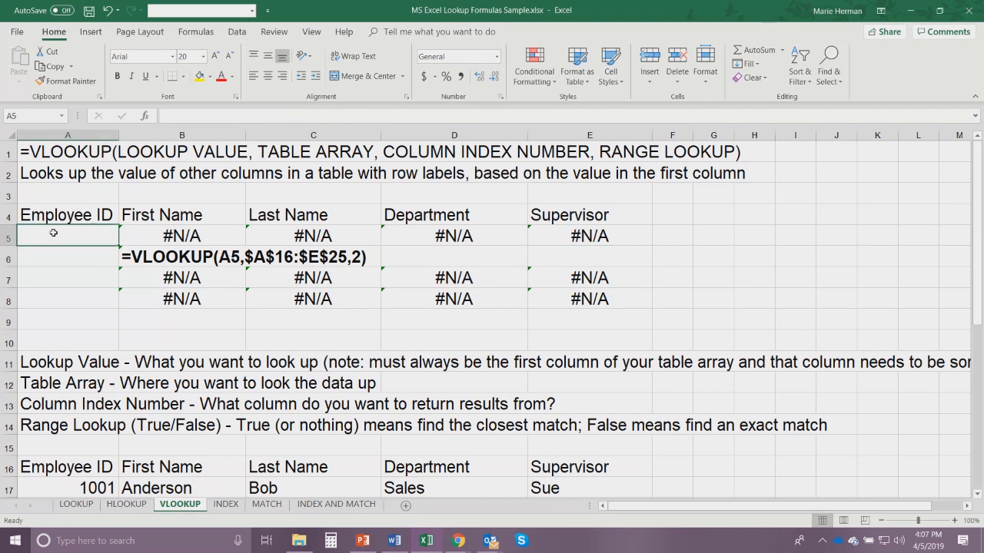
{"action": "type", "text": "1001"}
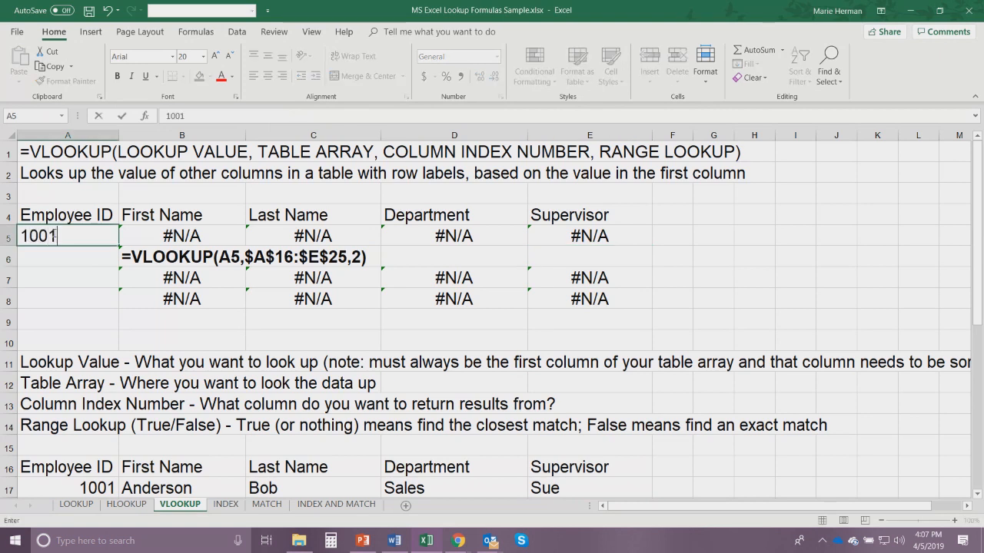
{"action": "key", "text": "Return"}
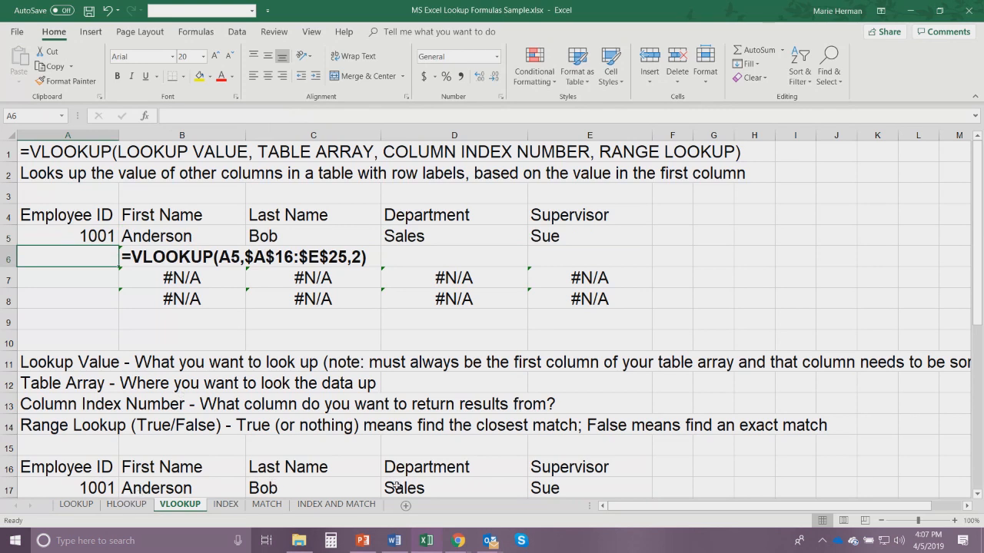
{"action": "left_click", "coordinate": [76, 270]}
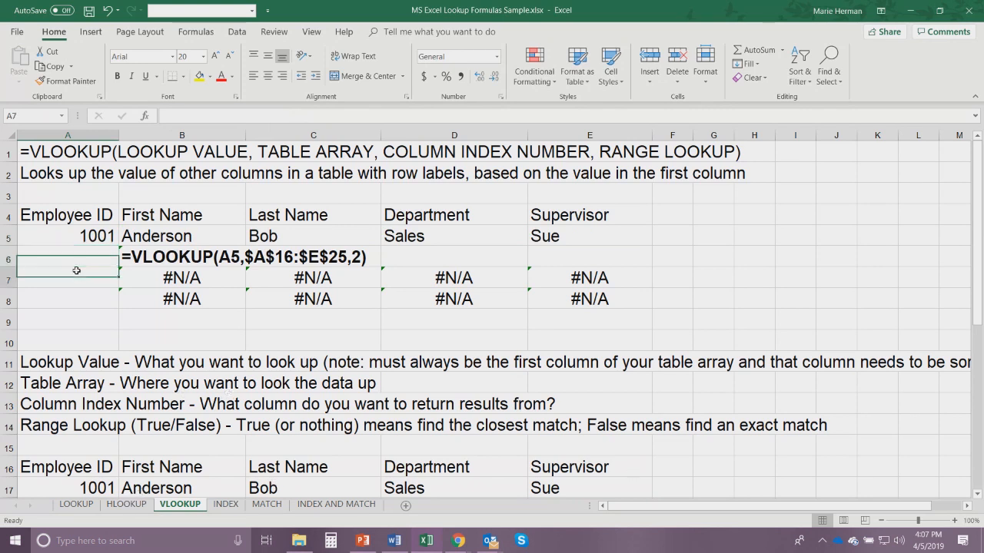
{"action": "type", "text": "1005"}
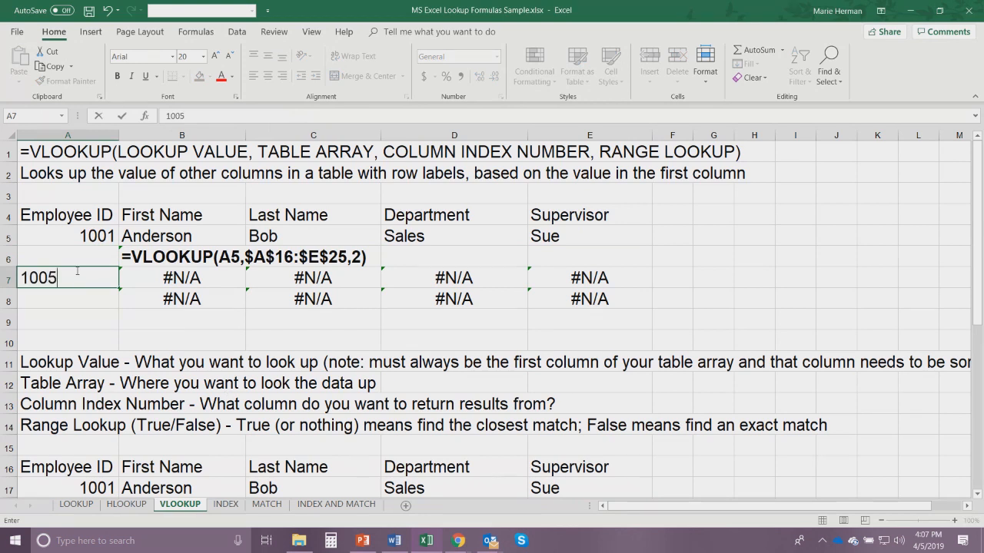
{"action": "key", "text": "Return"}
{"action": "type", "text": "1003"}
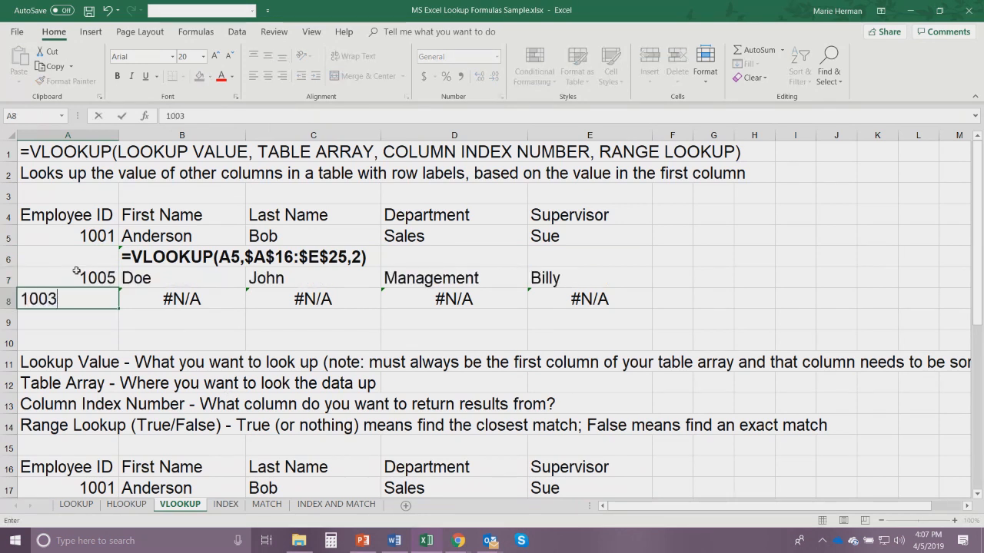
{"action": "key", "text": "Return"}
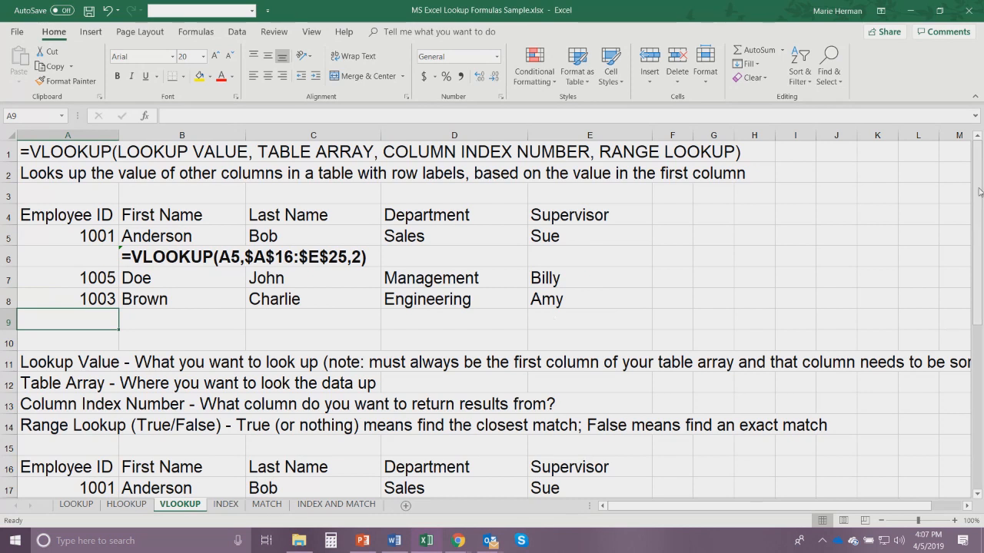
{"action": "left_click_drag", "start_coordinate": [979, 185], "coordinate": [979, 218]}
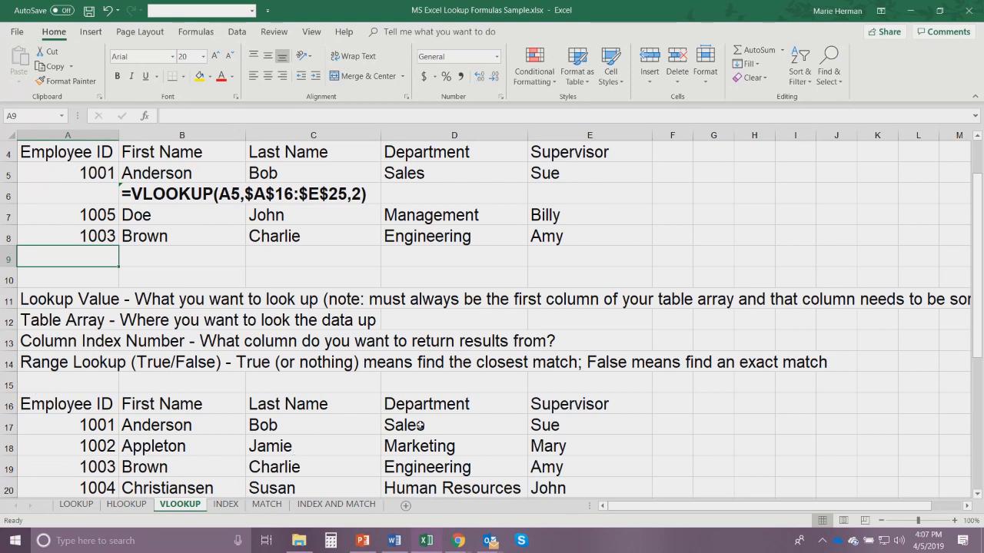
{"action": "left_click_drag", "start_coordinate": [981, 242], "coordinate": [981, 220]}
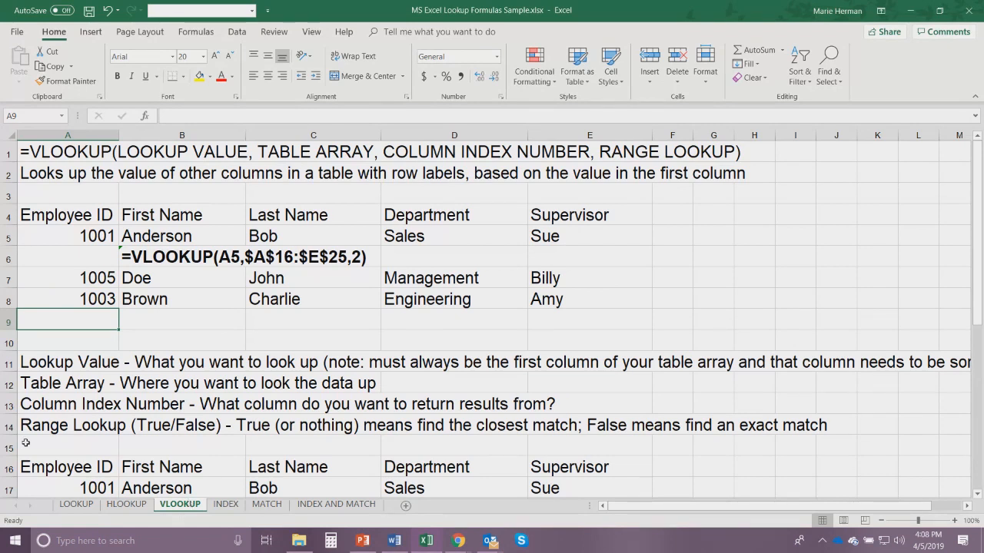
- Examine the INDEX sheet's syntax line and its Table and Row Number argument notes
{"action": "left_click", "coordinate": [226, 505]}
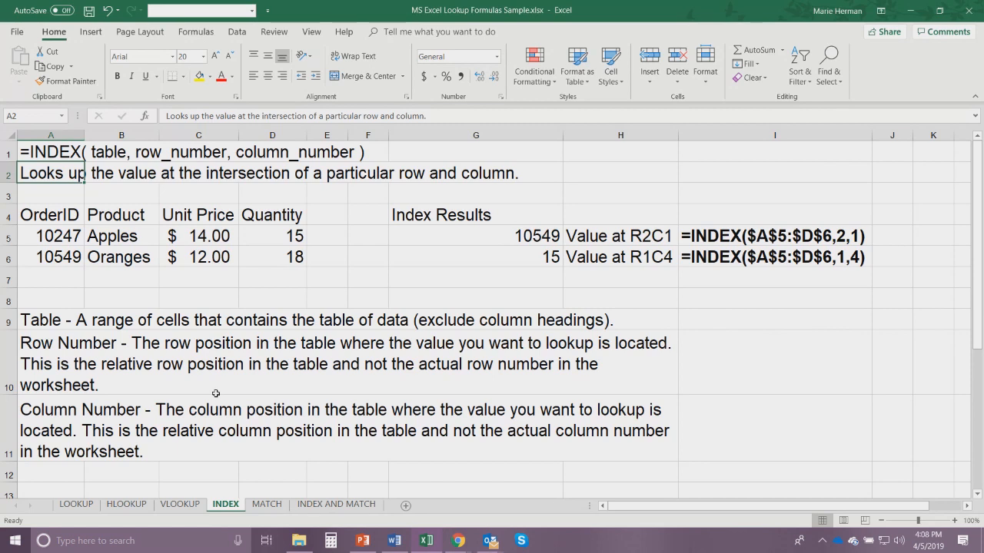
{"action": "left_click", "coordinate": [43, 153]}
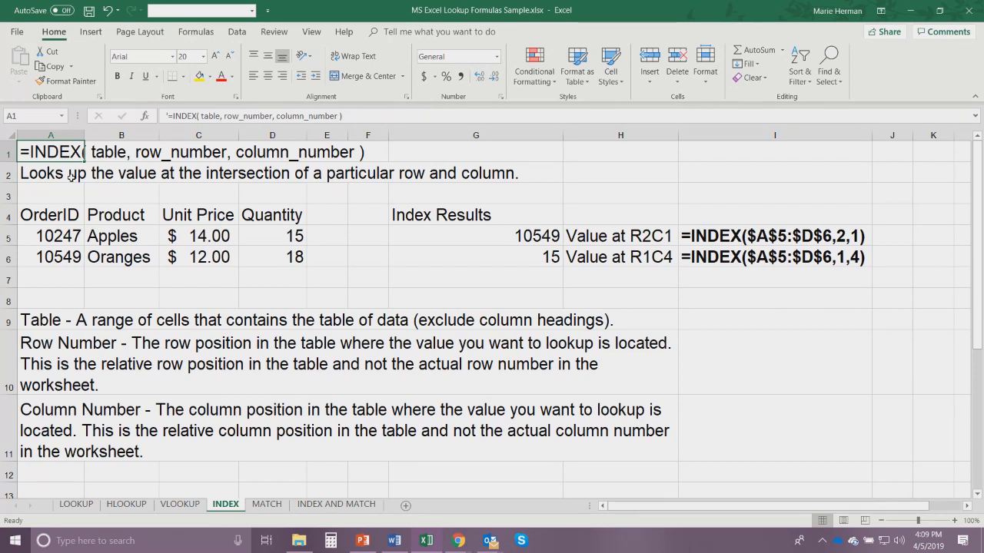
{"action": "left_click", "coordinate": [43, 321]}
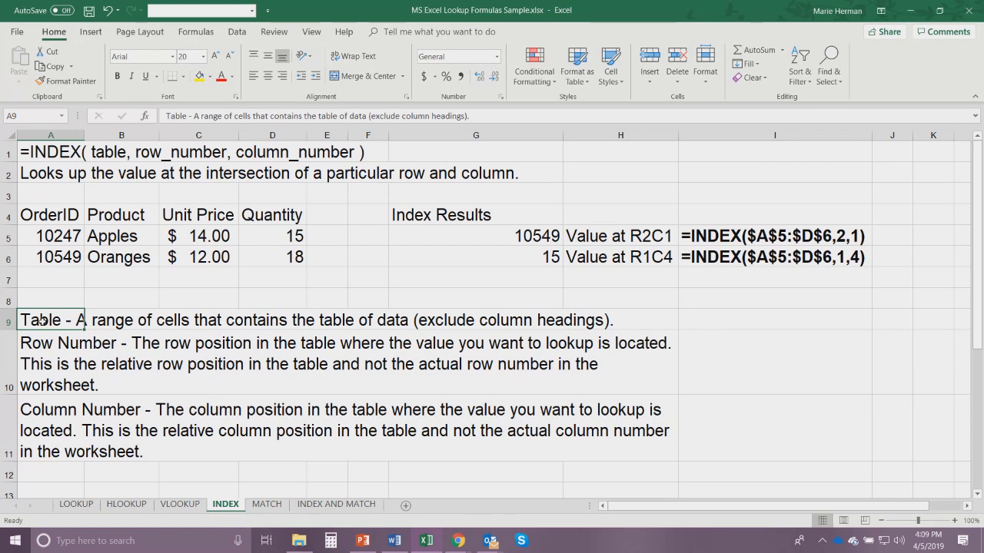
{"action": "left_click", "coordinate": [33, 347]}
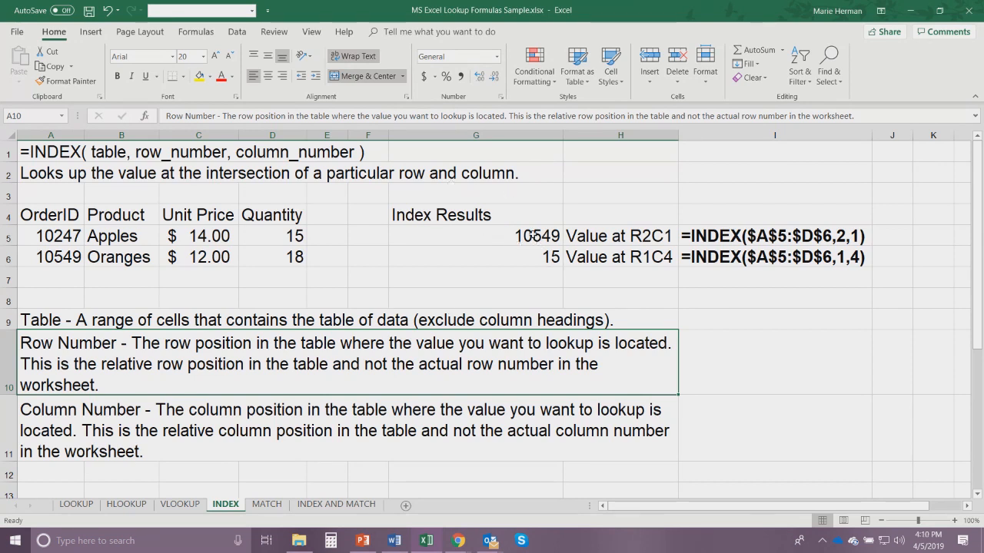
- Inspect the INDEX formulas in G5 and G6 and trace the row 1, column 4 position to the order table's Quantity cell D5
{"action": "left_click", "coordinate": [519, 239]}
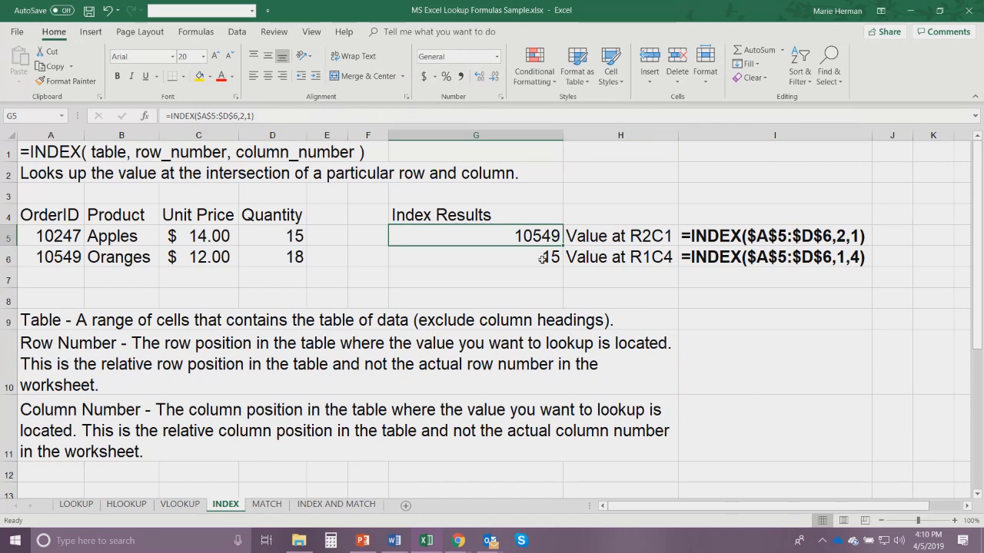
{"action": "left_click", "coordinate": [608, 256]}
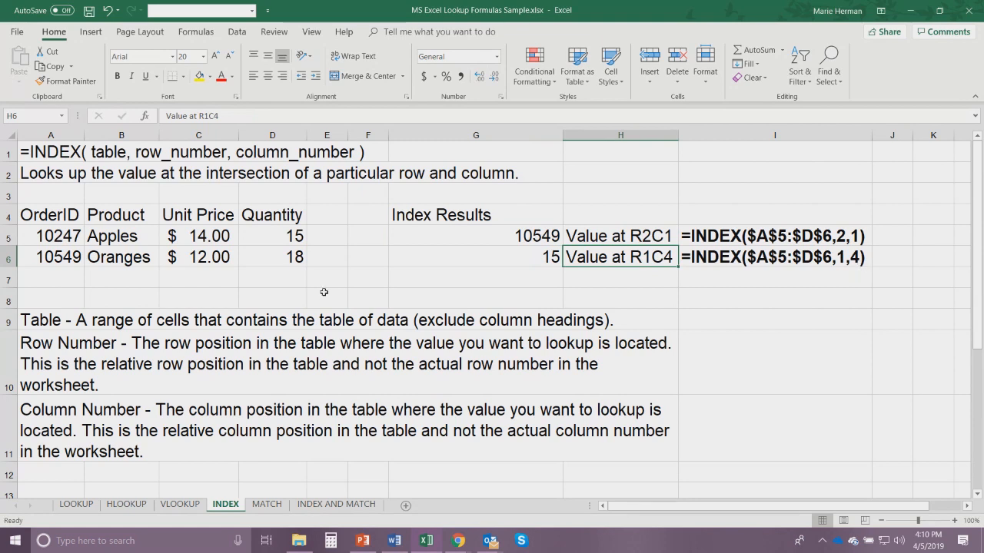
{"action": "left_click", "coordinate": [265, 234]}
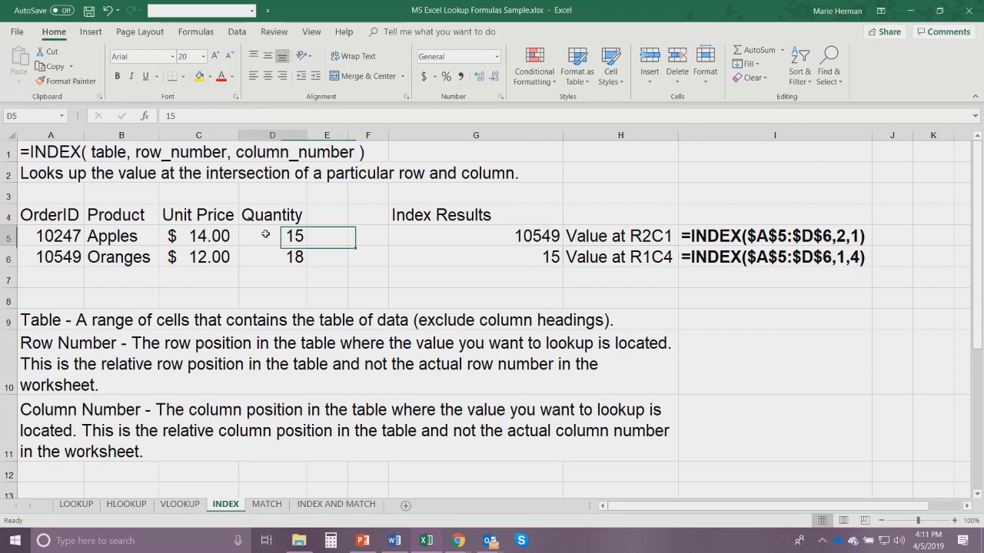
{"action": "left_click", "coordinate": [489, 260]}
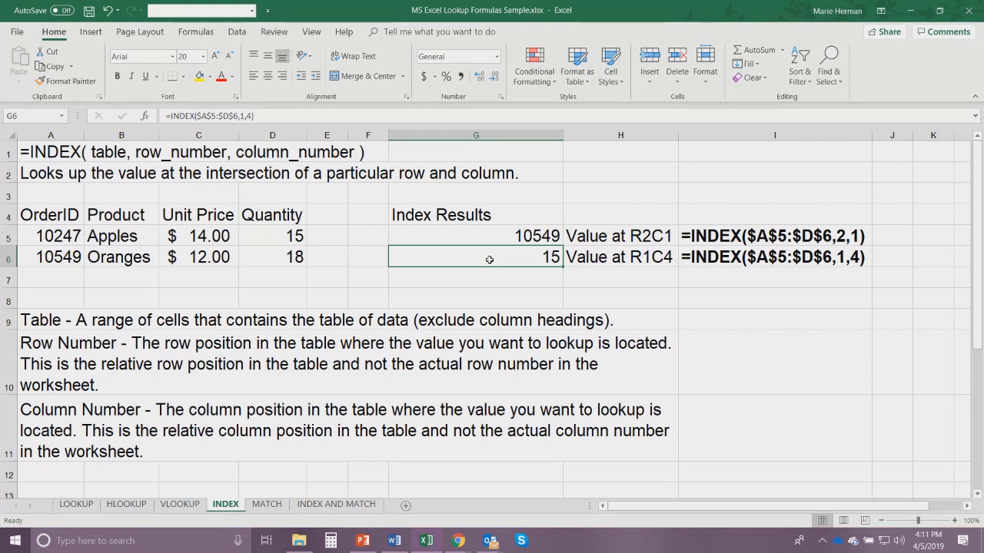
- On the MATCH sheet, replace the second "value" in the A2 description with "reference"
{"action": "left_click", "coordinate": [266, 504]}
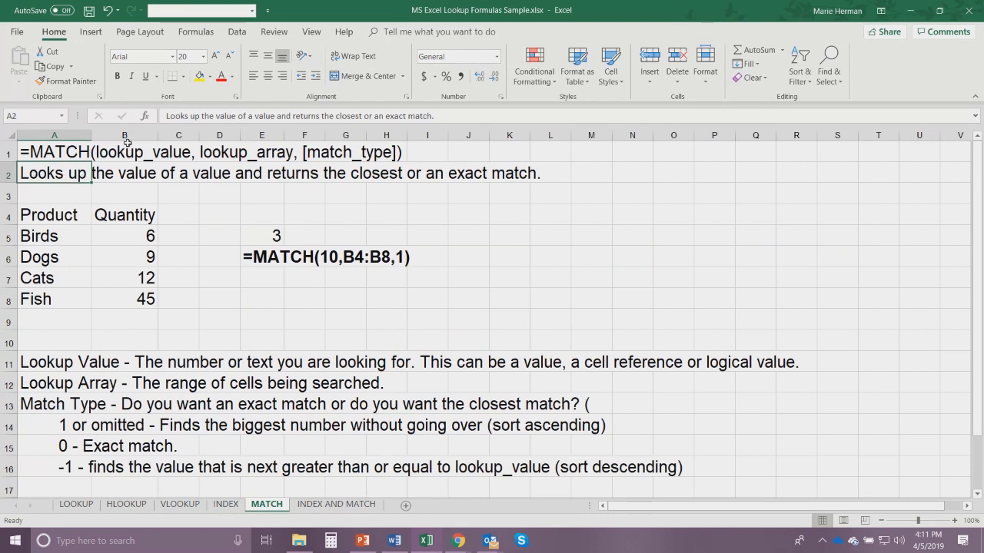
{"action": "double_click", "coordinate": [264, 116]}
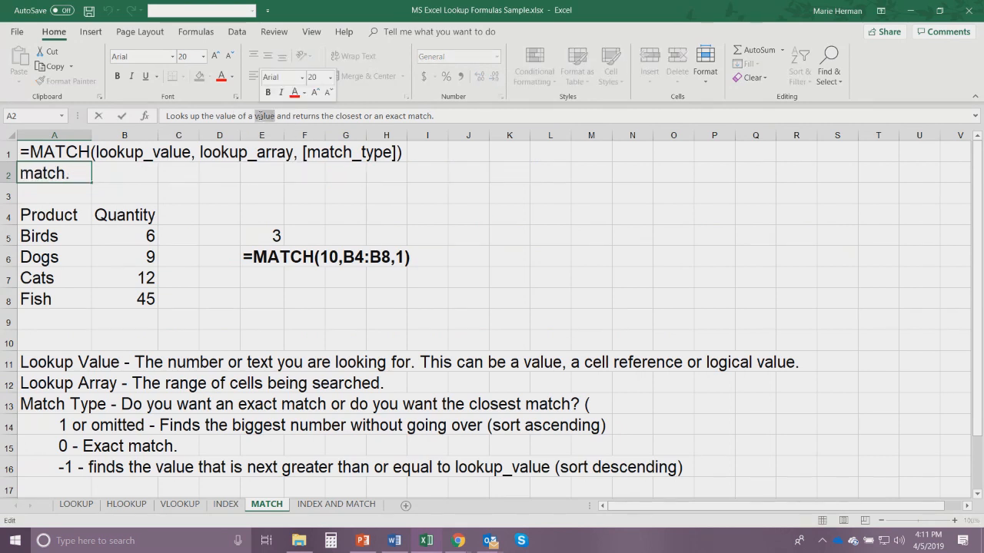
{"action": "type", "text": "reference"}
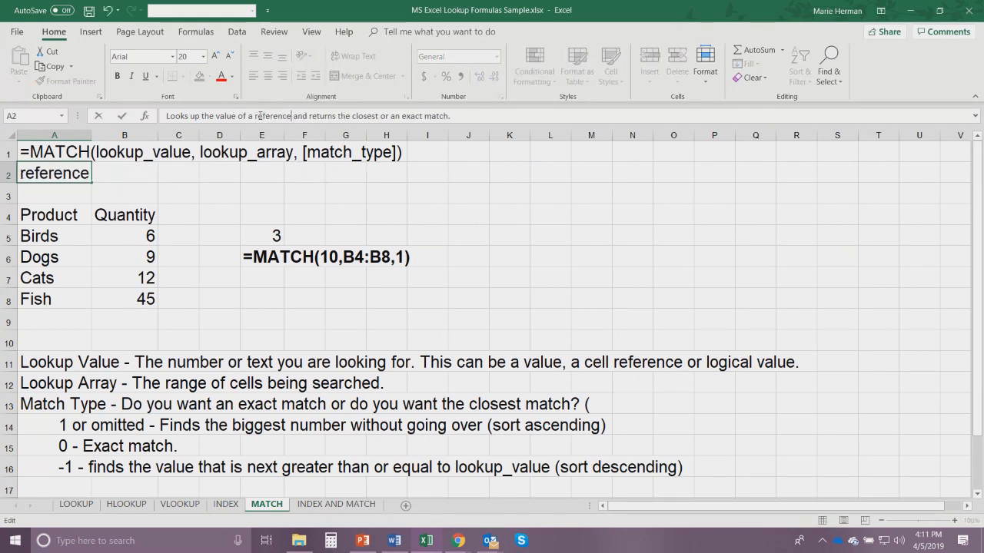
{"action": "key", "text": "Return"}
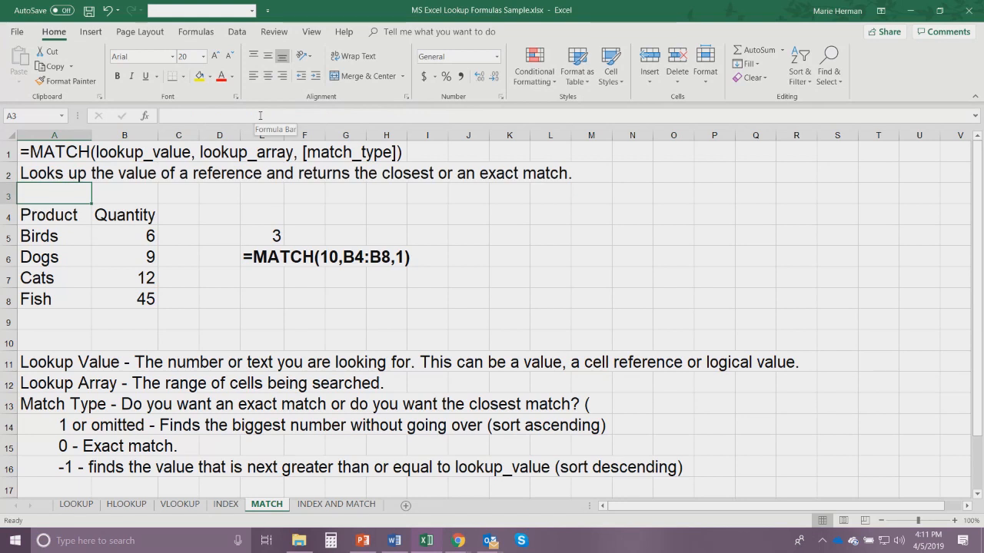
- Examine the Product and Quantity table on the MATCH sheet, along with the Lookup Array and match type notes
{"action": "left_click", "coordinate": [53, 213]}
{"action": "left_click", "coordinate": [102, 213]}
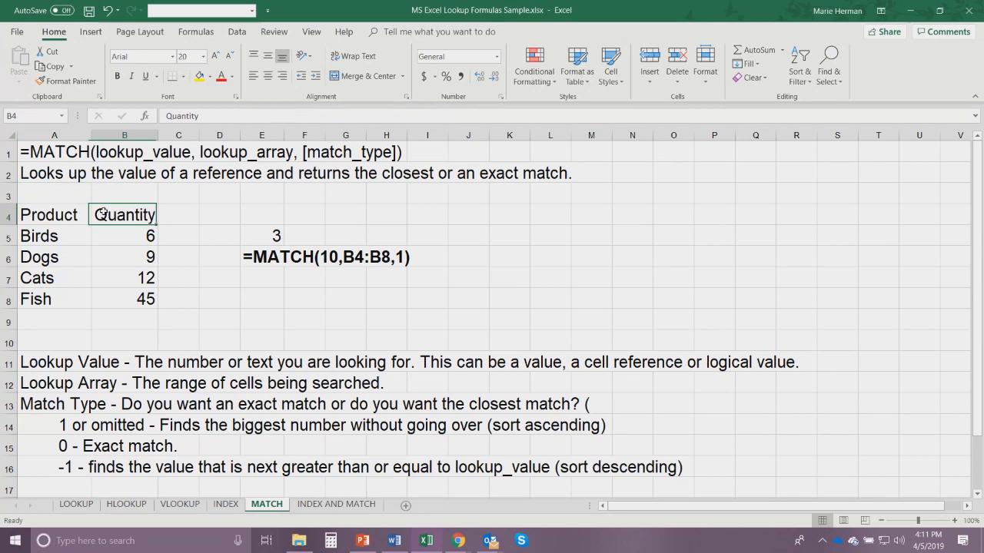
{"action": "left_click", "coordinate": [28, 239]}
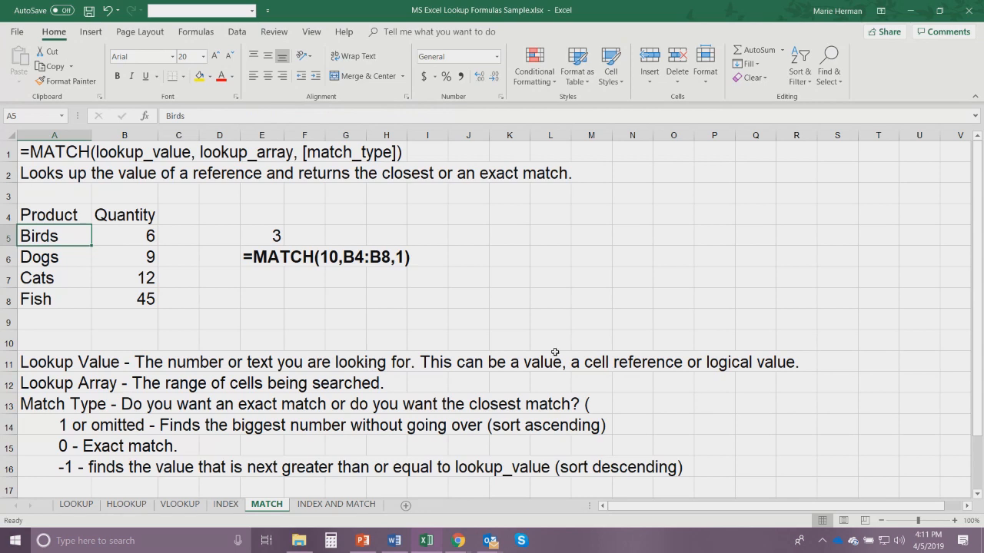
{"action": "left_click", "coordinate": [51, 386]}
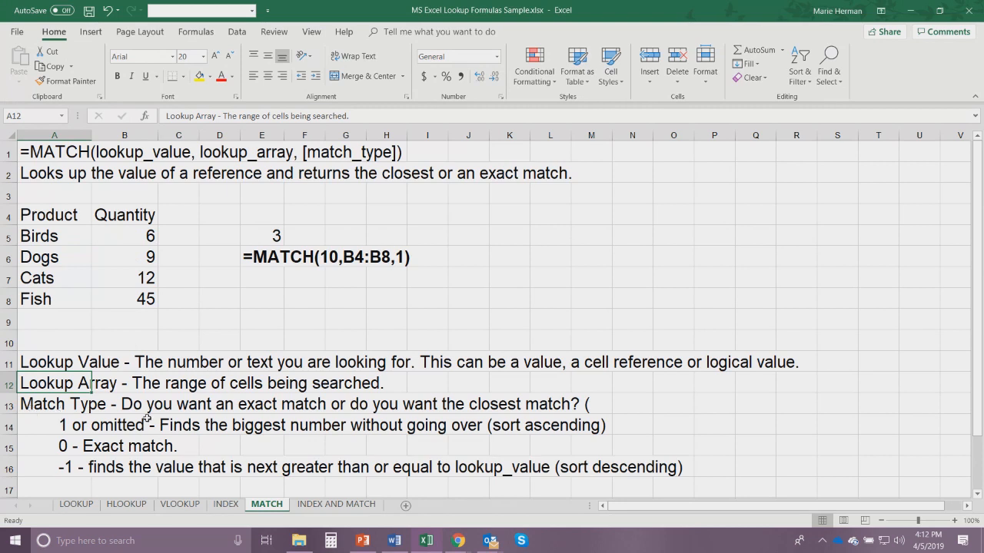
{"action": "left_click", "coordinate": [34, 421]}
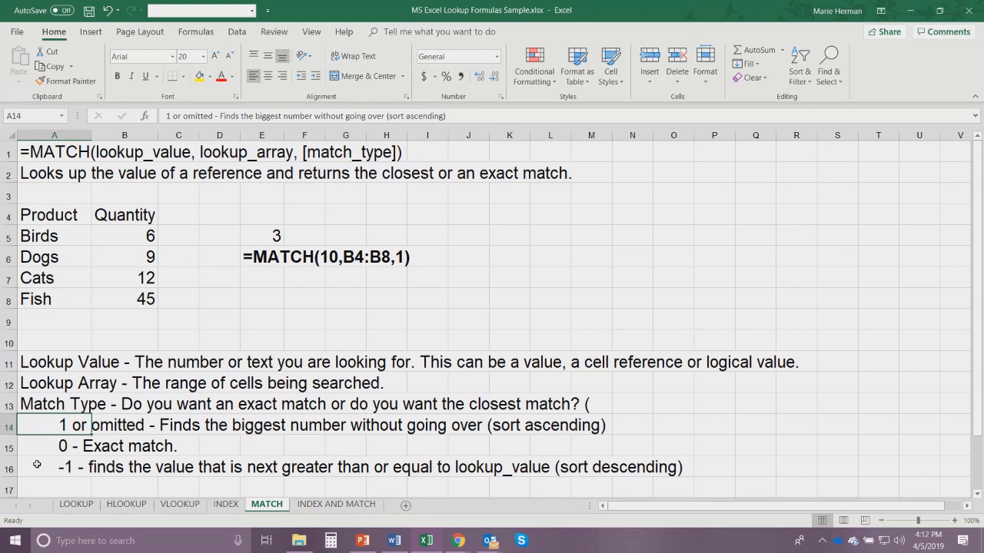
- Remove the stray opening parenthesis from the end of the Match Type note in A13
{"action": "left_click", "coordinate": [41, 402]}
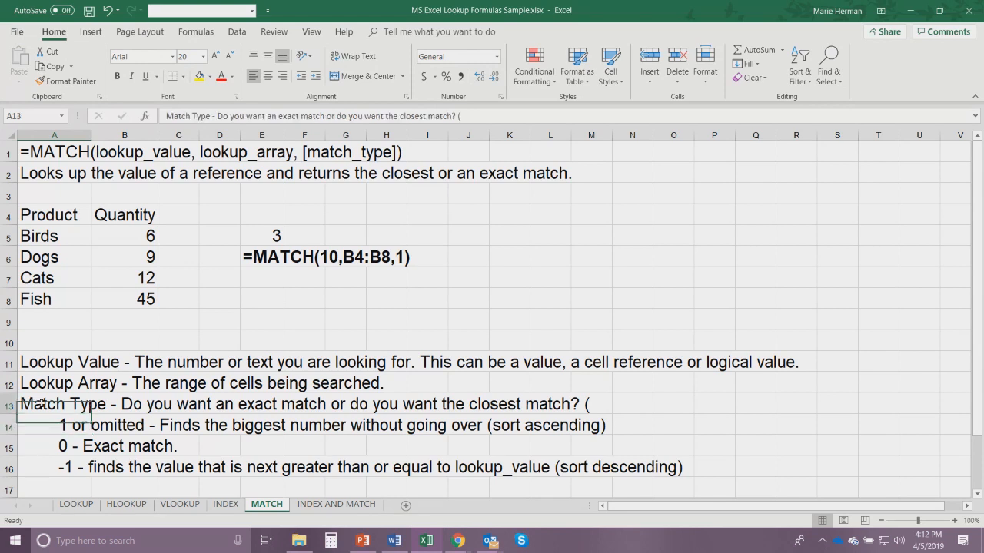
{"action": "left_click", "coordinate": [480, 116]}
{"action": "key", "text": "BackSpace"}
{"action": "key", "text": "BackSpace"}
{"action": "key", "text": "Return"}
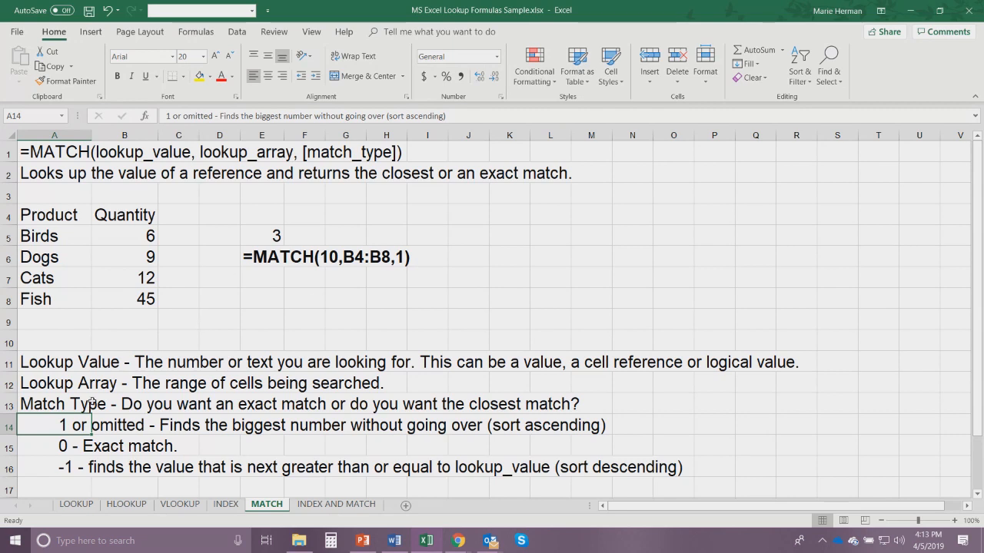
- Inspect the MATCH formula in E5 and the formula text cell E6 beneath it
{"action": "left_click", "coordinate": [273, 236]}
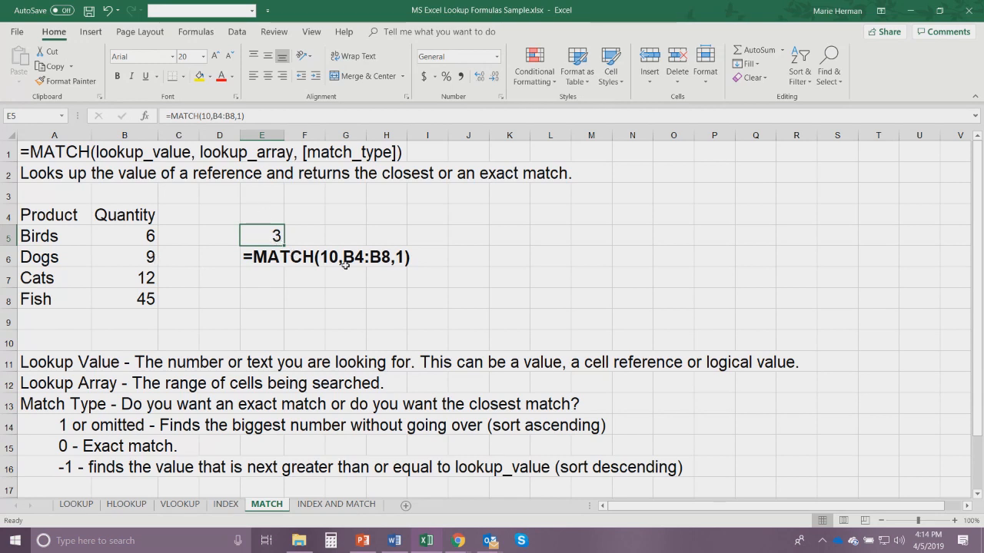
{"action": "key", "text": "Down"}
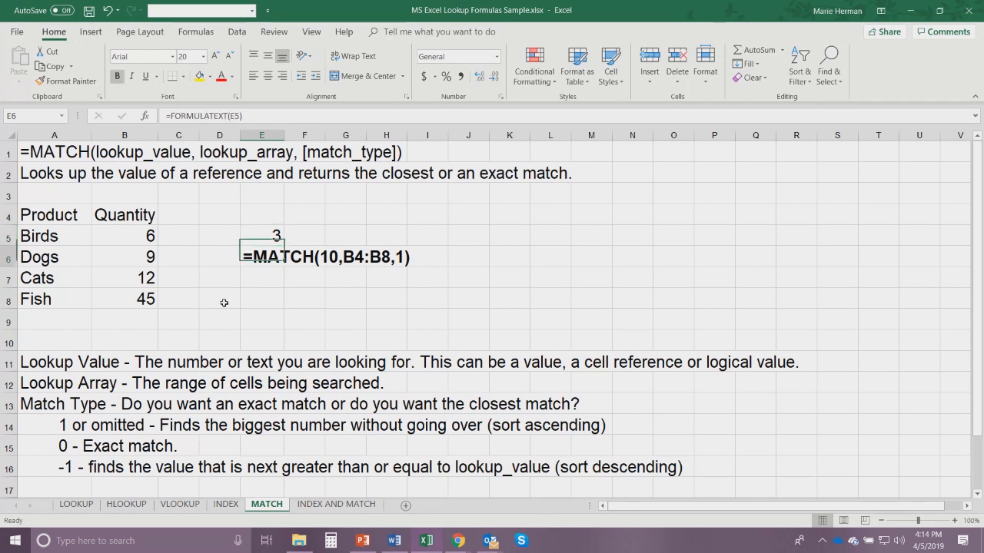
{"action": "left_click", "coordinate": [269, 271]}
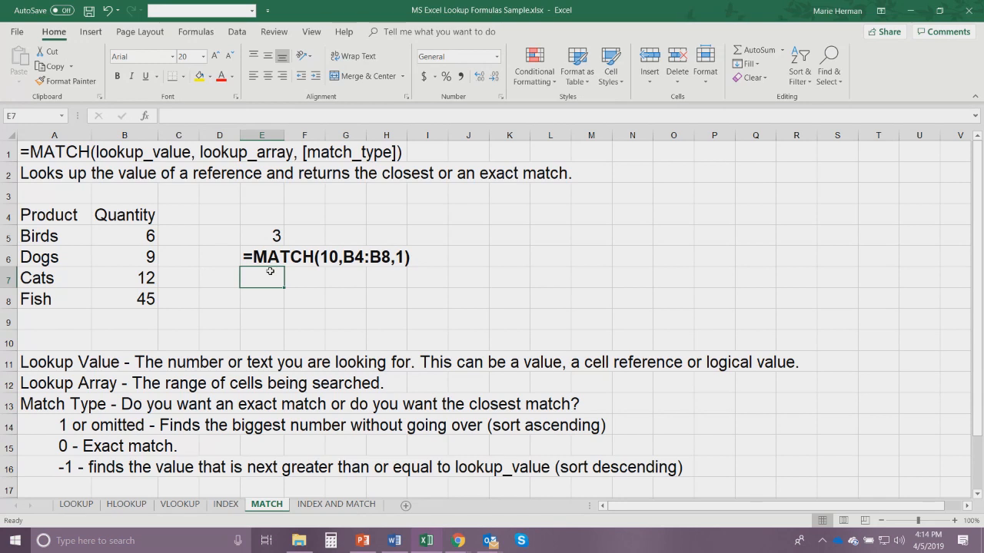
- Compare the INDEX AND MATCH sheet with the INDEX sheet, and read the combined formula's argument and match type notes
{"action": "left_click", "coordinate": [321, 507]}
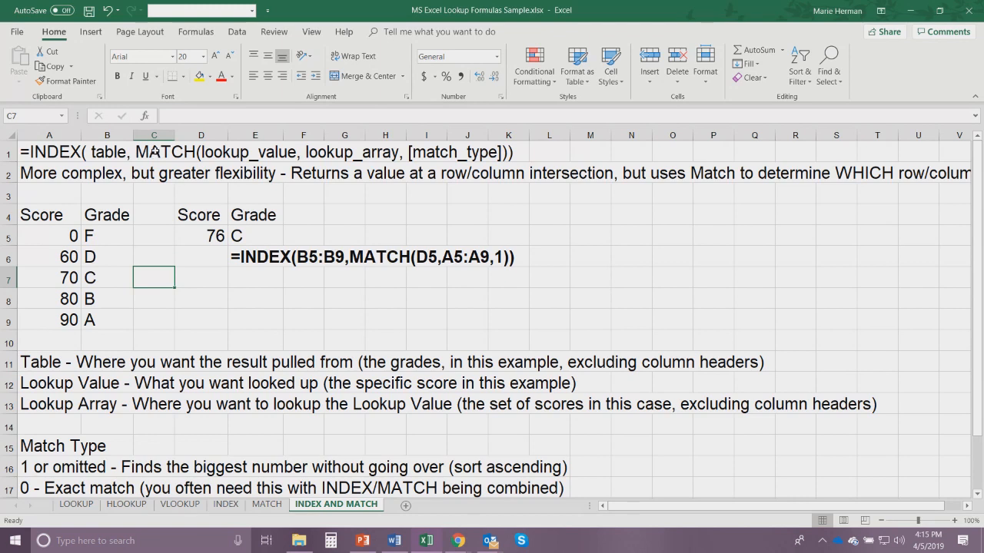
{"action": "left_click", "coordinate": [226, 505]}
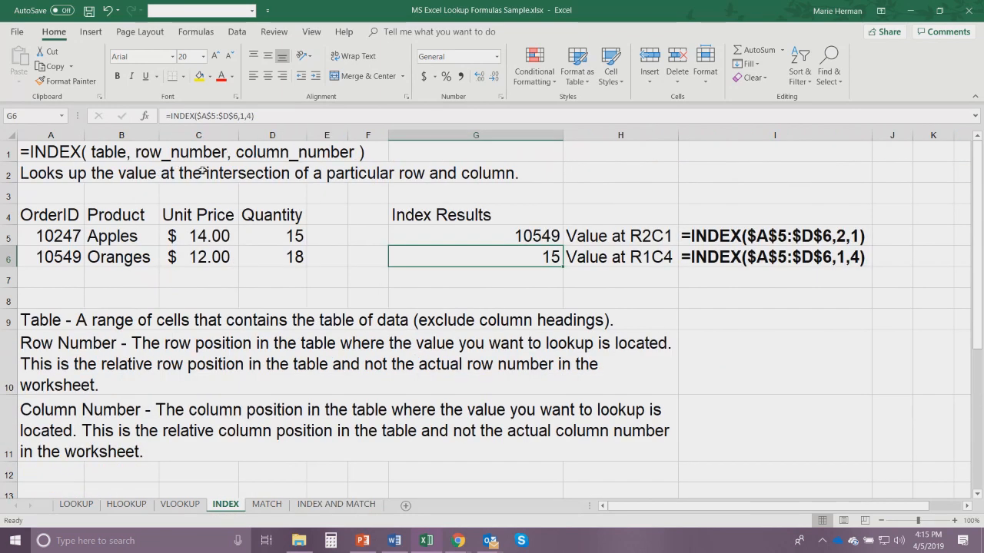
{"action": "left_click", "coordinate": [329, 510]}
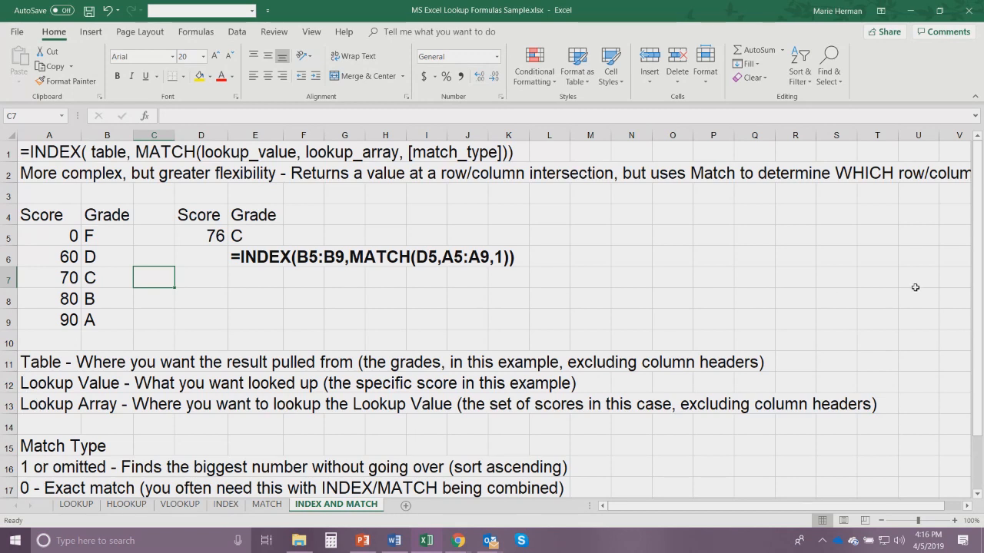
{"action": "left_click_drag", "start_coordinate": [976, 275], "coordinate": [976, 327]}
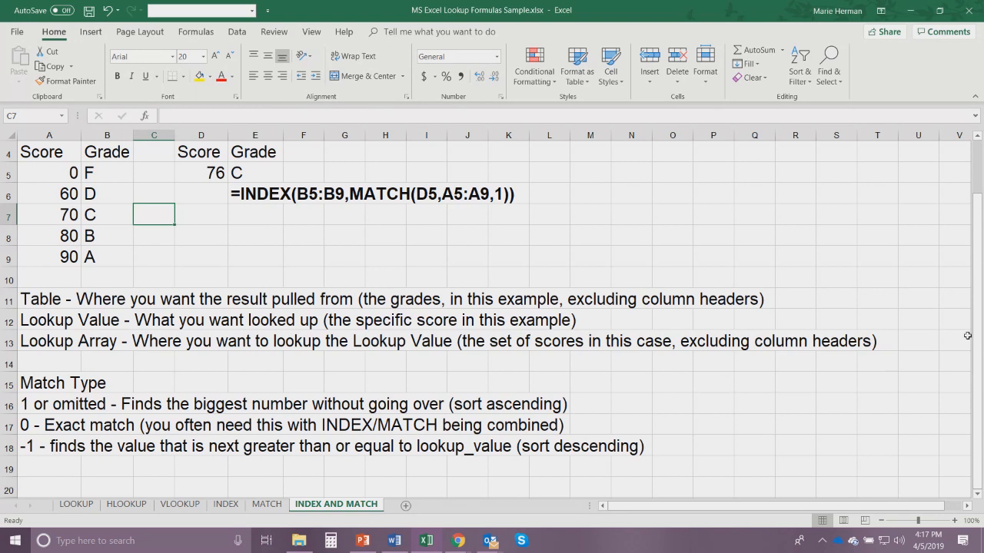
{"action": "left_click_drag", "start_coordinate": [976, 340], "coordinate": [980, 261]}
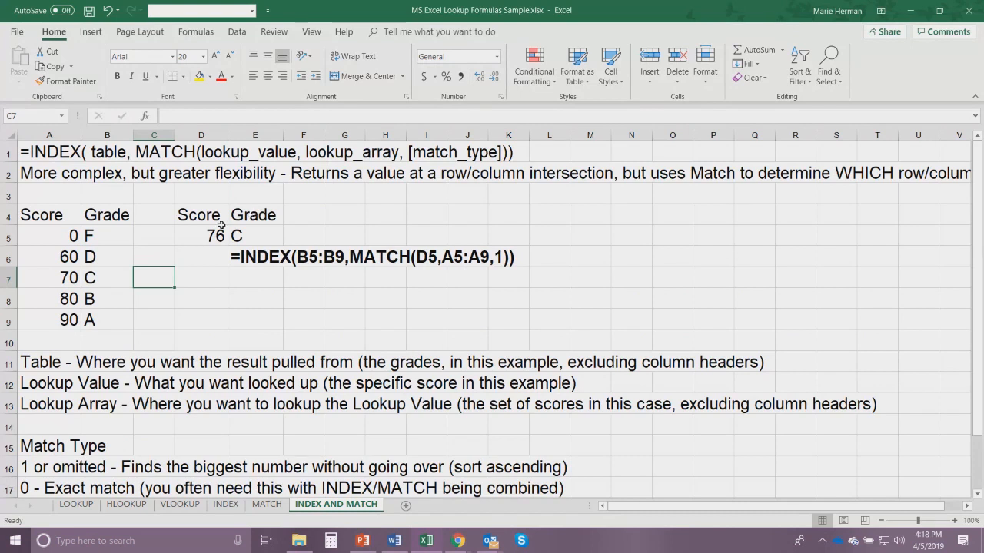
- Inspect the score in D5 and the combined INDEX and MATCH formula behind the grade in E5
{"action": "left_click", "coordinate": [205, 241]}
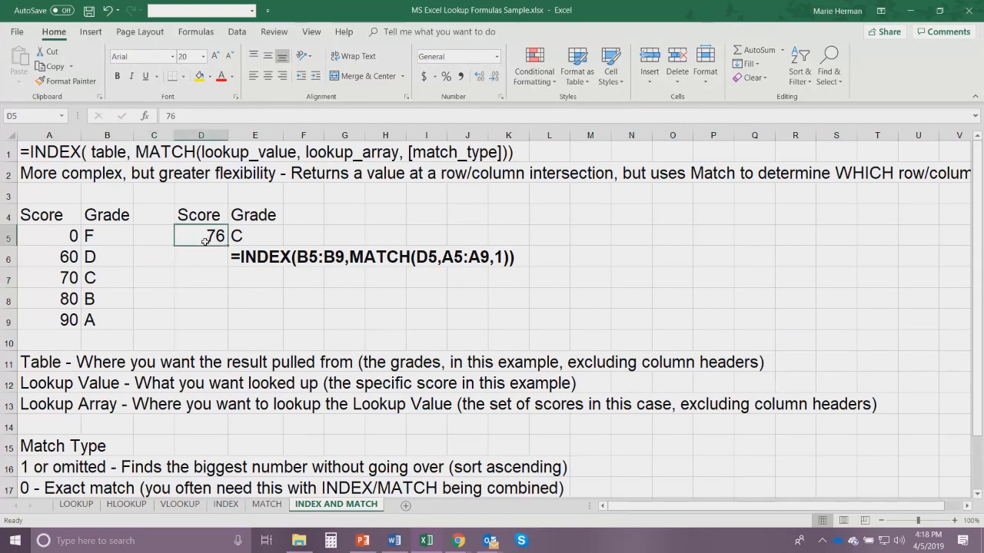
{"action": "left_click", "coordinate": [237, 236]}
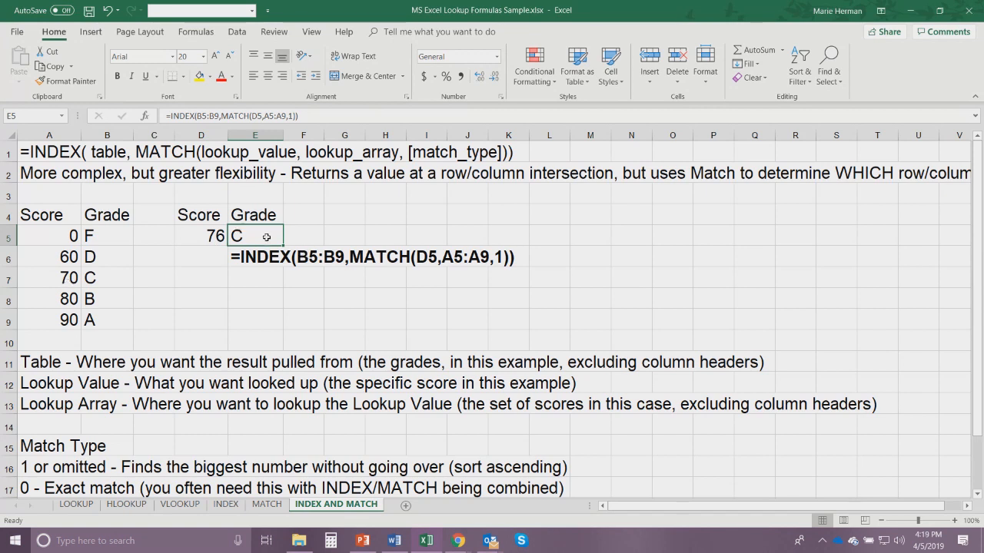
- Test the INDEX and MATCH grade lookup by setting the score in D5 to 82, followed by 93
{"action": "left_click", "coordinate": [198, 239]}
{"action": "type", "text": "82"}
{"action": "key", "text": "Return"}
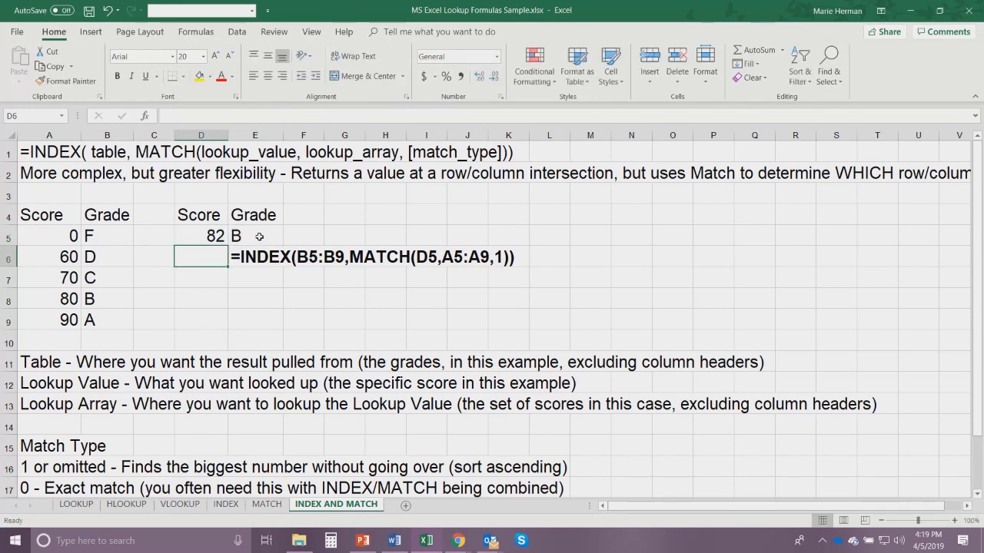
{"action": "left_click", "coordinate": [209, 233]}
{"action": "type", "text": "93"}
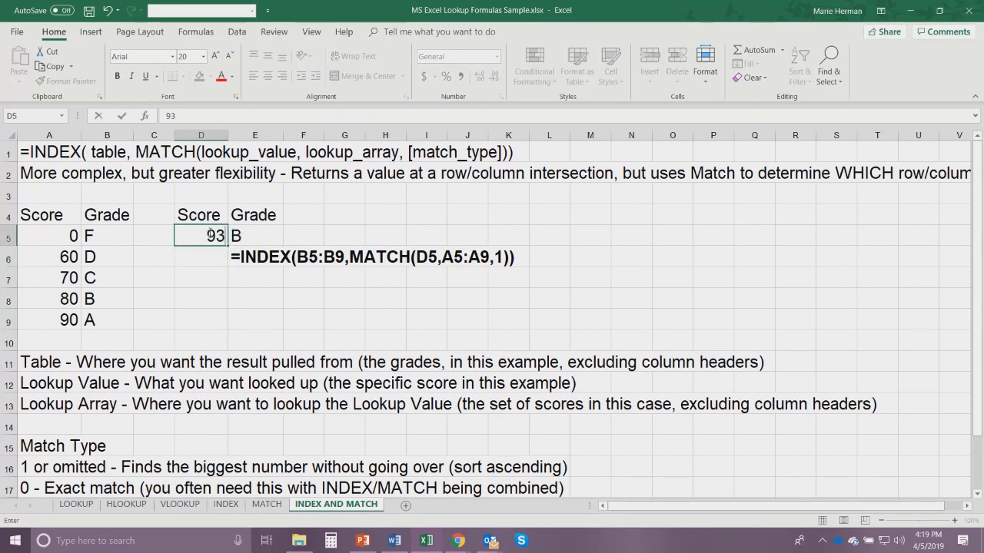
{"action": "key", "text": "Return"}
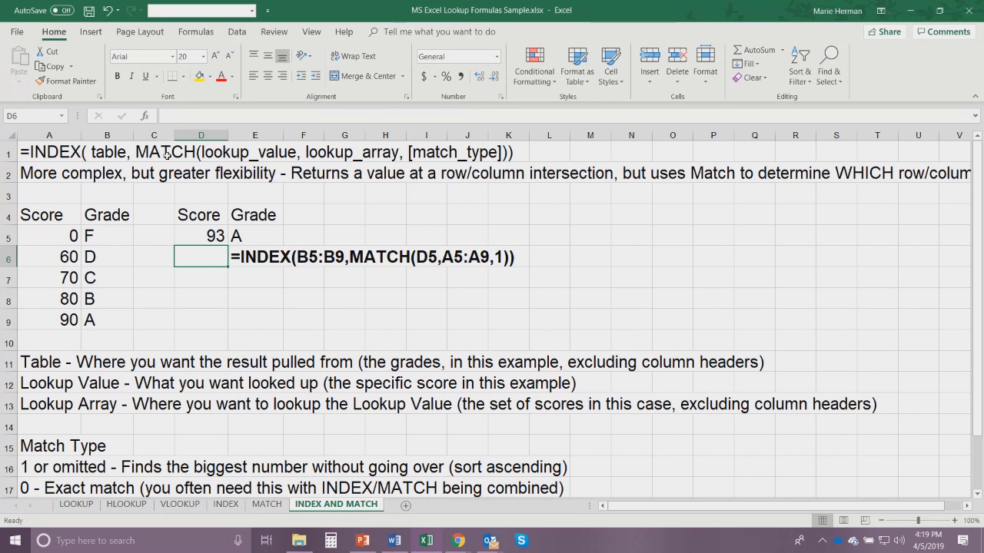
{"action": "left_click", "coordinate": [205, 235]}
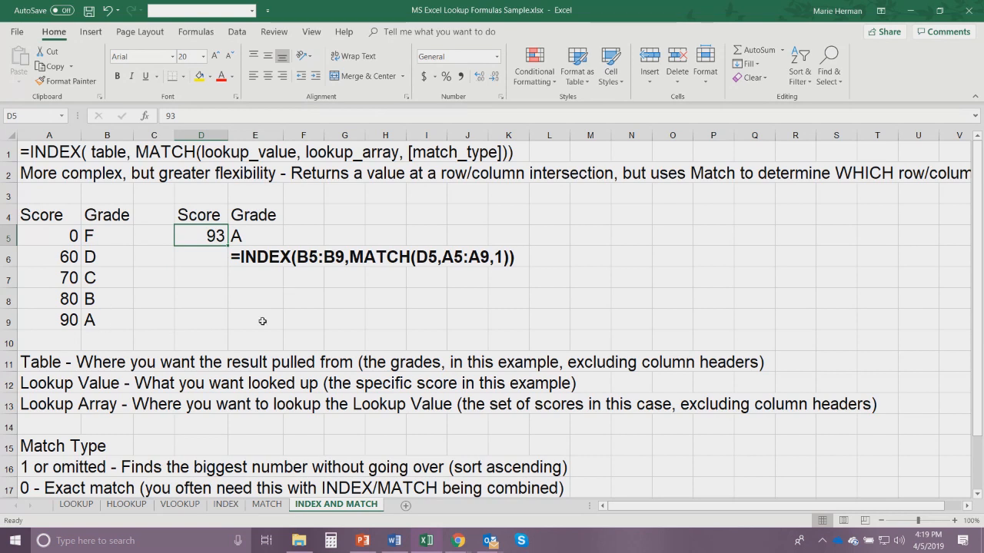
- Review the example formulas on the LOOKUP, HLOOKUP, VLOOKUP, INDEX and MATCH sheets, ending on the INDEX AND MATCH sheet
{"action": "left_click", "coordinate": [76, 505]}
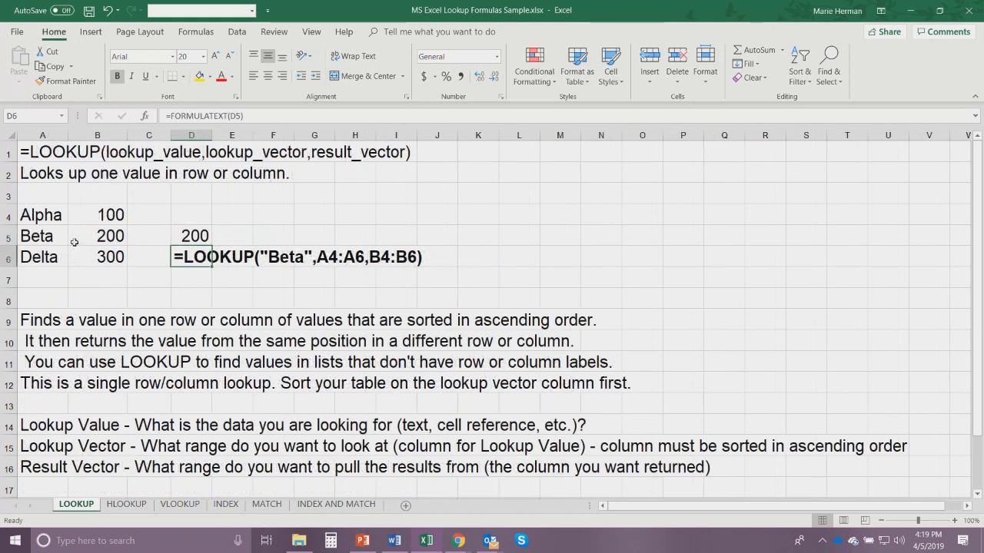
{"action": "left_click", "coordinate": [129, 504]}
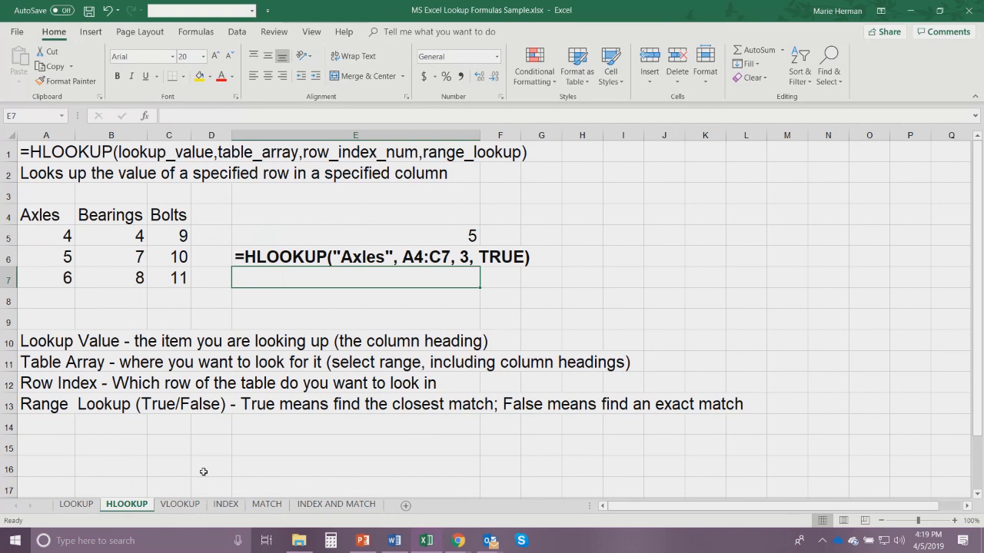
{"action": "left_click", "coordinate": [180, 504]}
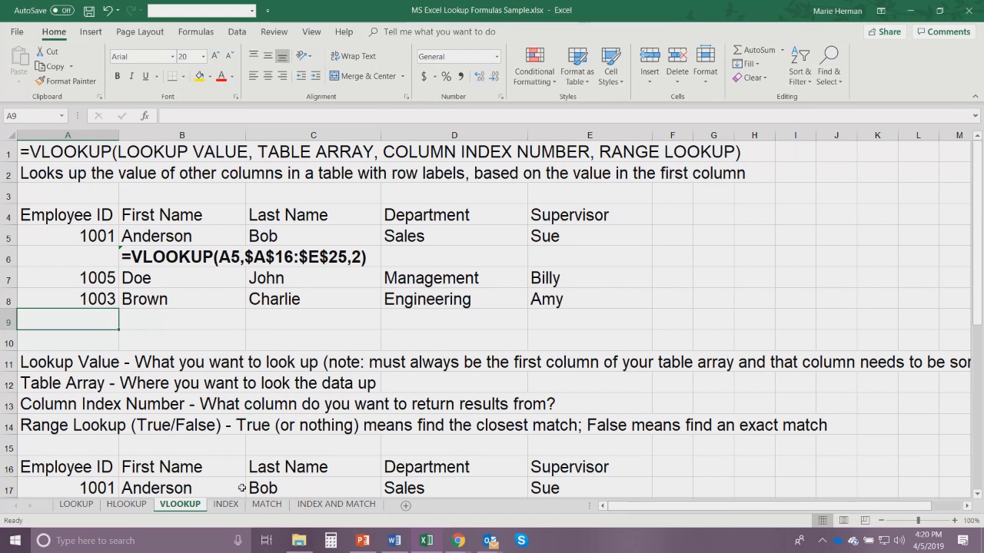
{"action": "left_click", "coordinate": [228, 506]}
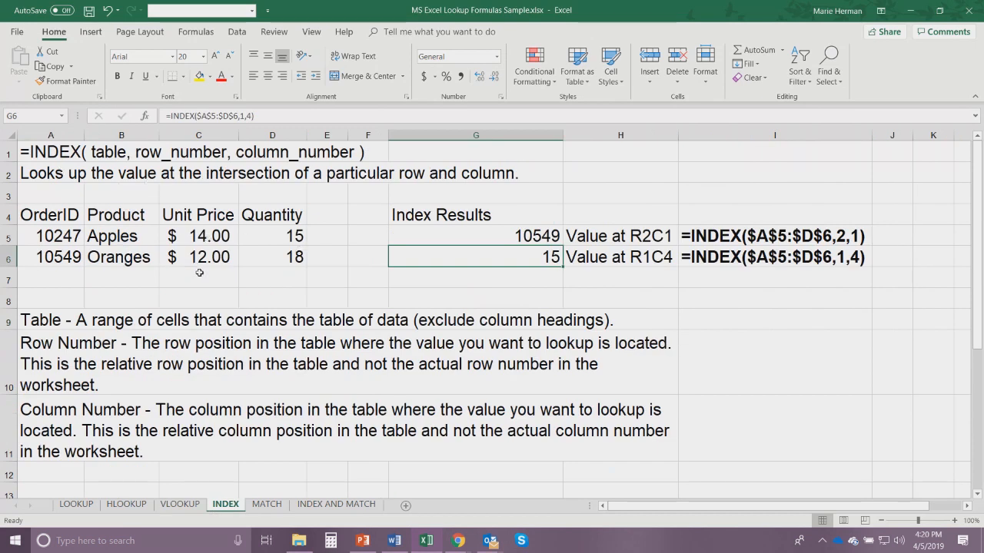
{"action": "left_click", "coordinate": [267, 510]}
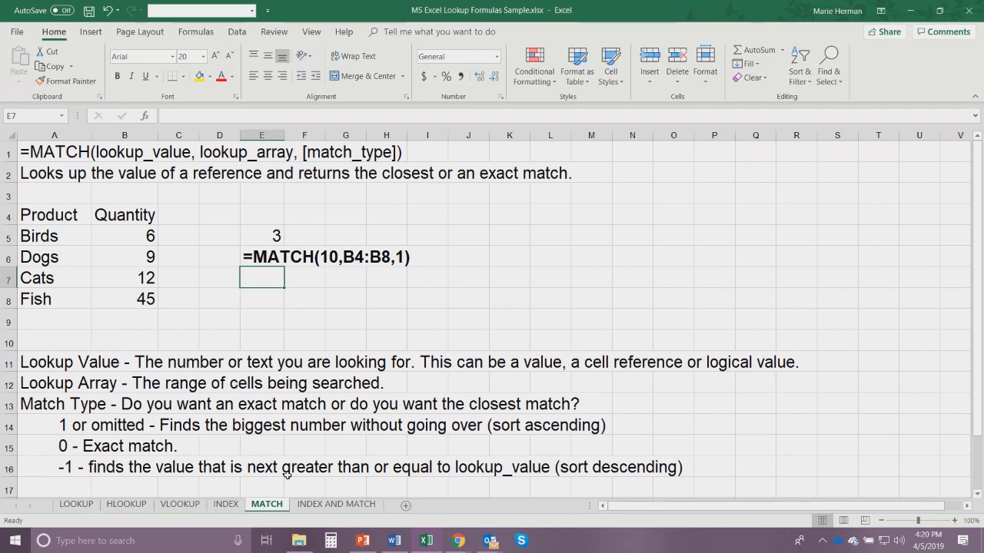
{"action": "left_click", "coordinate": [322, 507]}
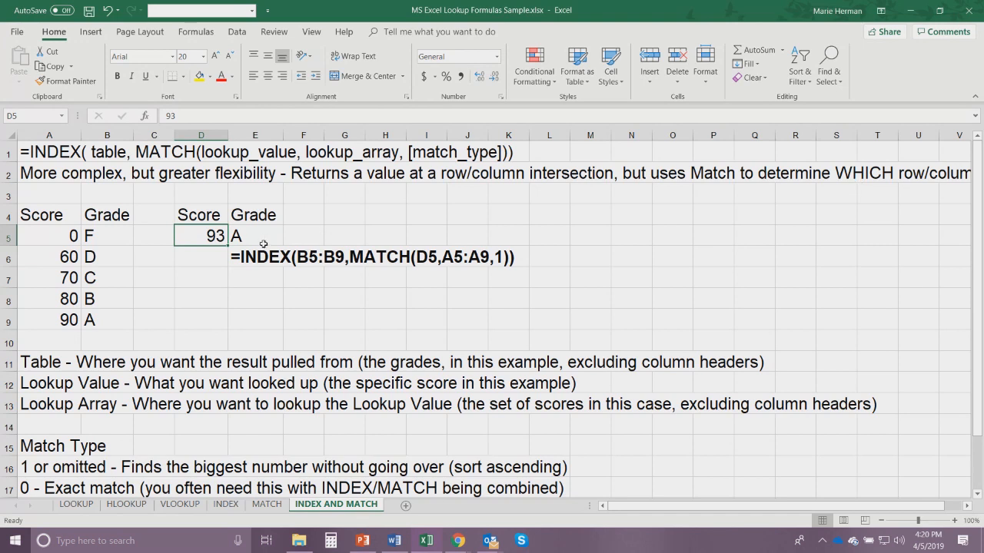
- Switch to the Executive Secretary Magazine window in Chrome
{"action": "mouse_move", "coordinate": [458, 540]}
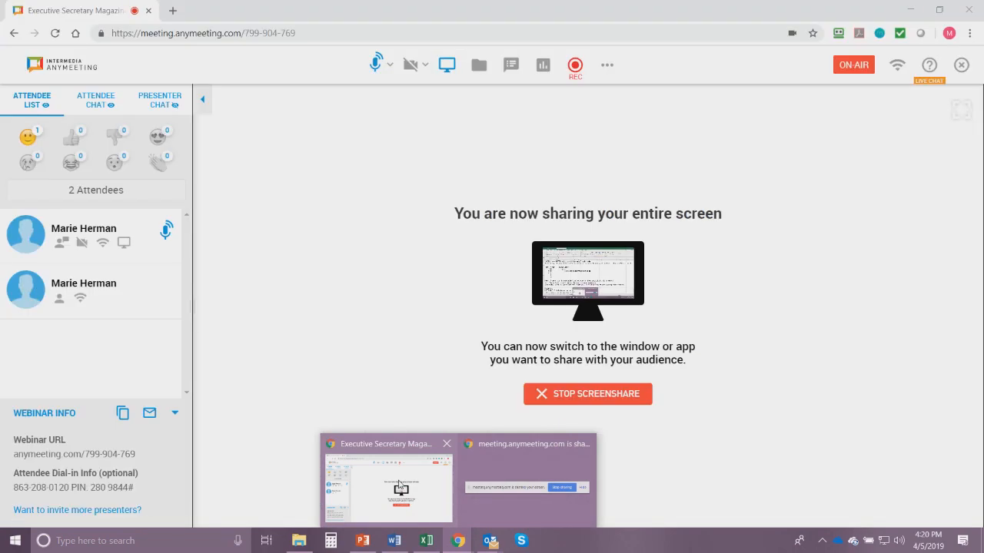
{"action": "left_click", "coordinate": [399, 486]}
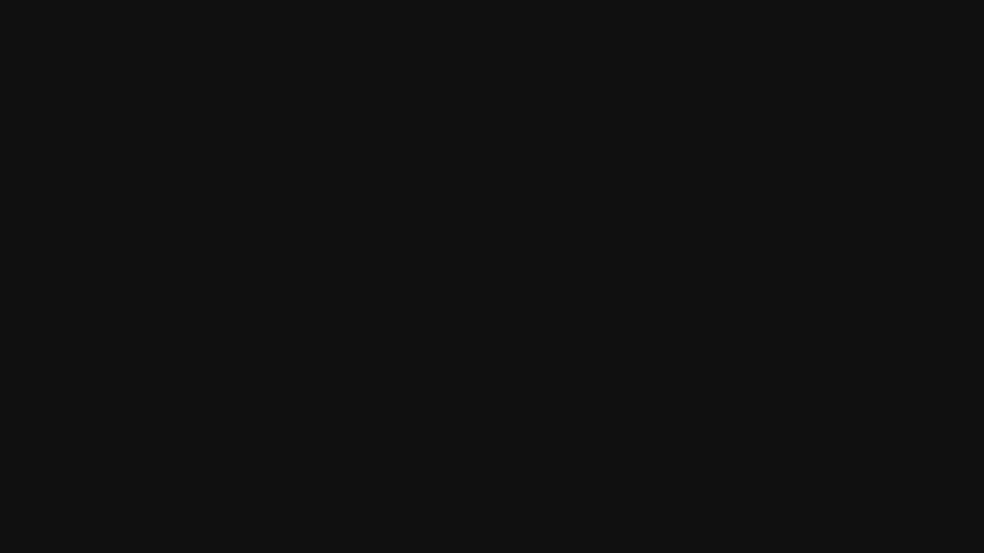